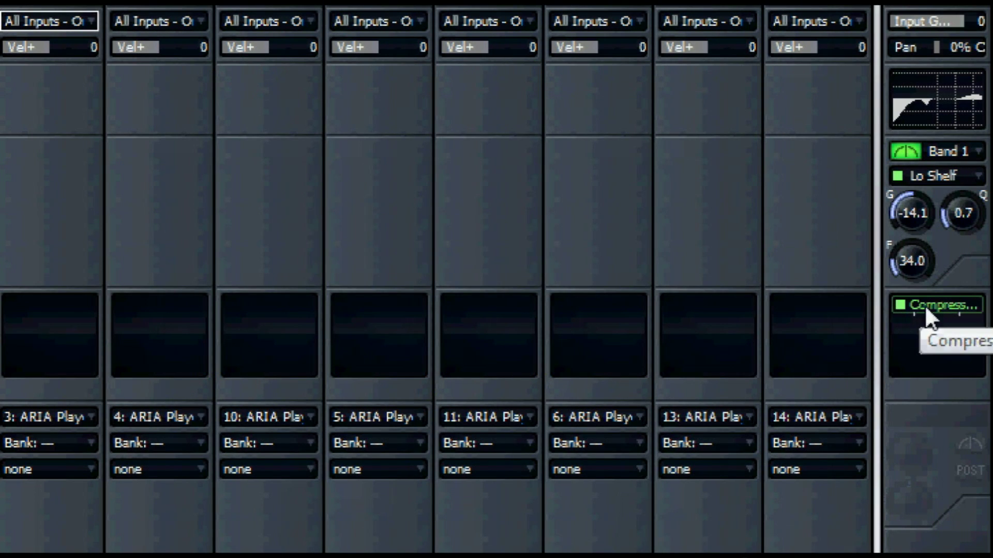
# - Open the Compressor effect on the bus channel whose low shelf EQ is cut
pyautogui.doubleClick(926, 307)
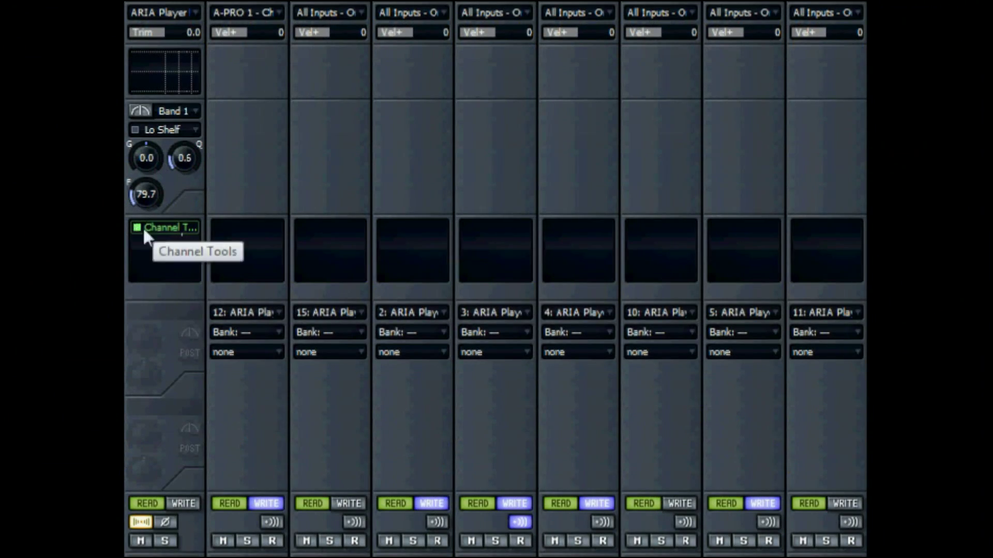
# - Load the Increased Width preset in Channel Tools on the ARIA channel and shift its L and R position sliders slightly inward
pyautogui.doubleClick(156, 229)
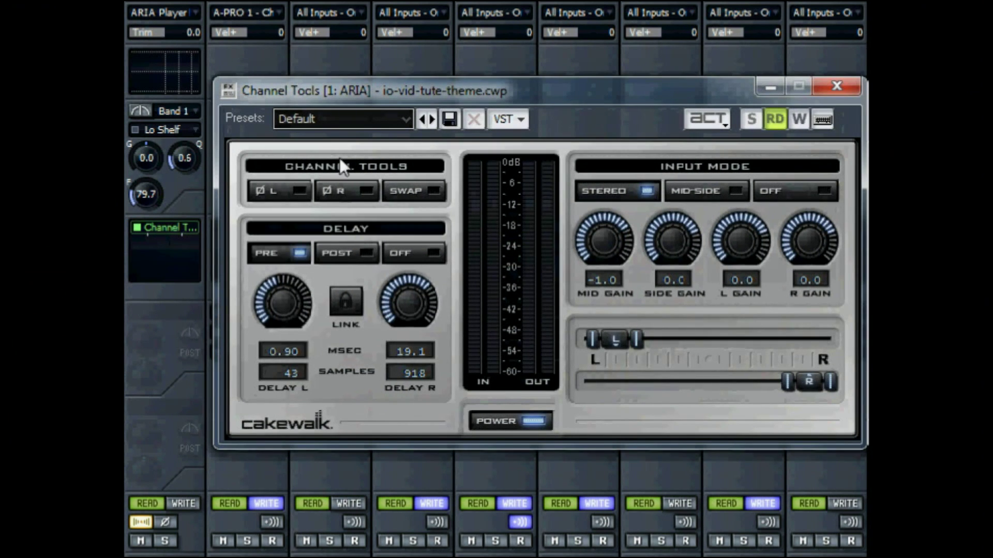
pyautogui.click(406, 120)
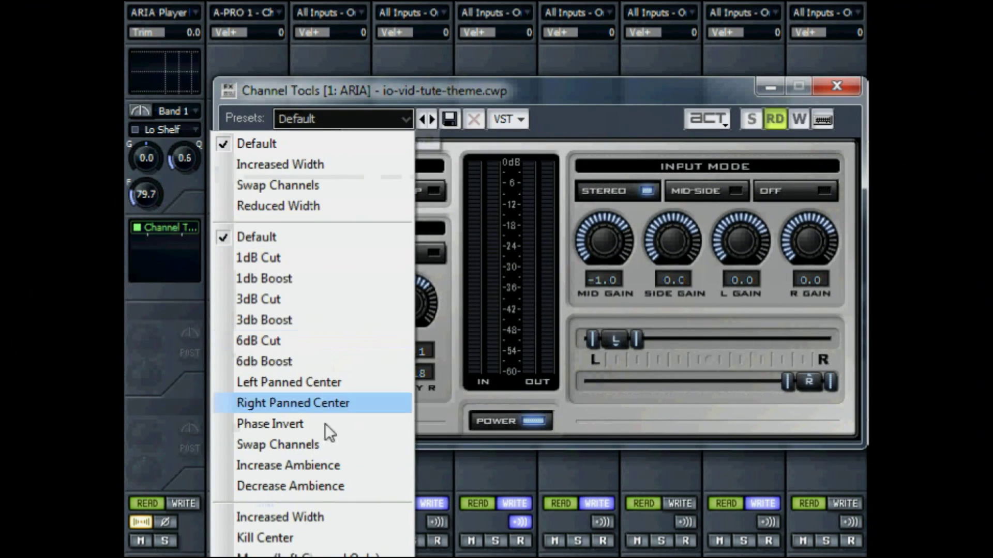
pyautogui.click(287, 517)
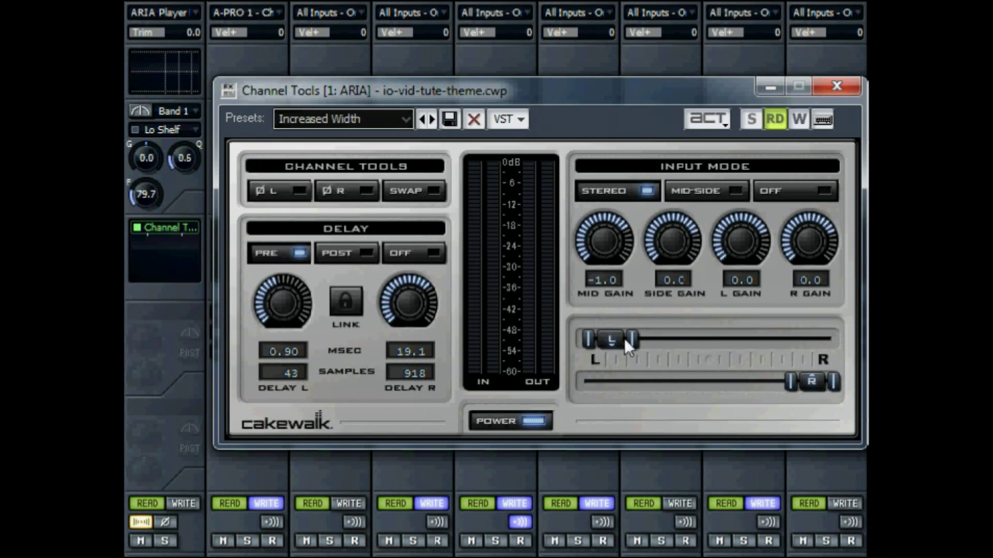
pyautogui.moveTo(613, 337); pyautogui.dragTo(616, 338)
pyautogui.moveTo(818, 382); pyautogui.dragTo(796, 376)
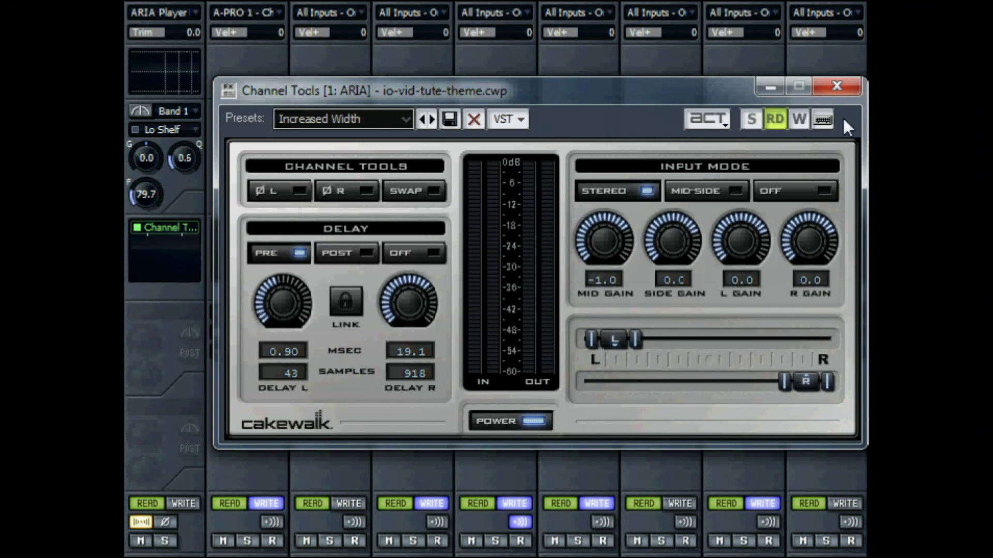
pyautogui.click(837, 86)
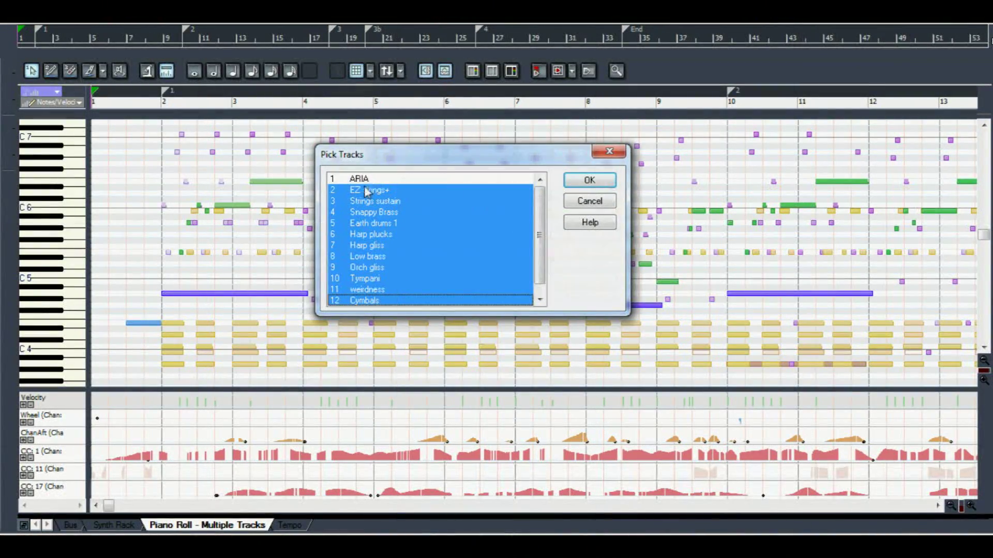
# - Show tracks 2 to 12, EZ strings+ through Cymbals, together in the Piano Roll
pyautogui.moveTo(537, 245); pyautogui.dragTo(538, 262)
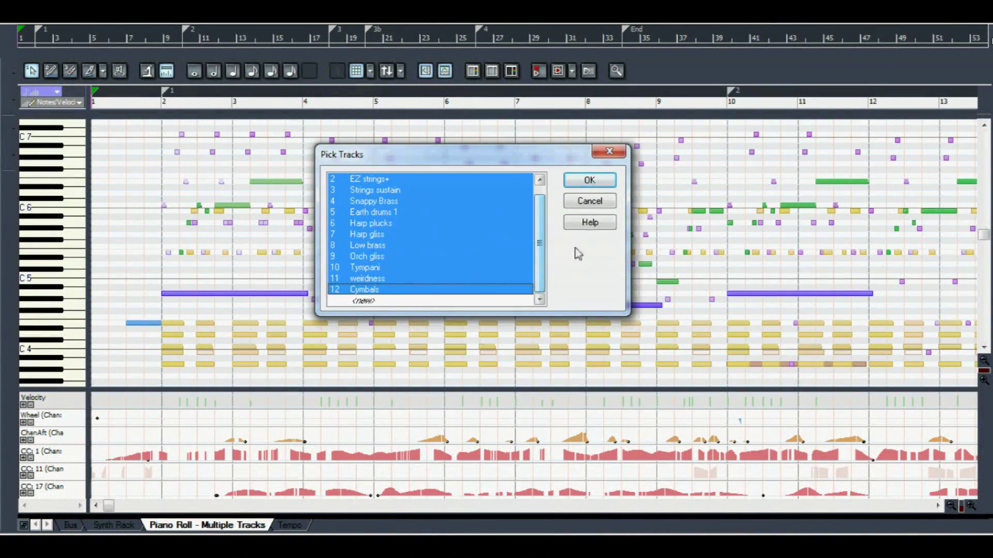
pyautogui.click(590, 181)
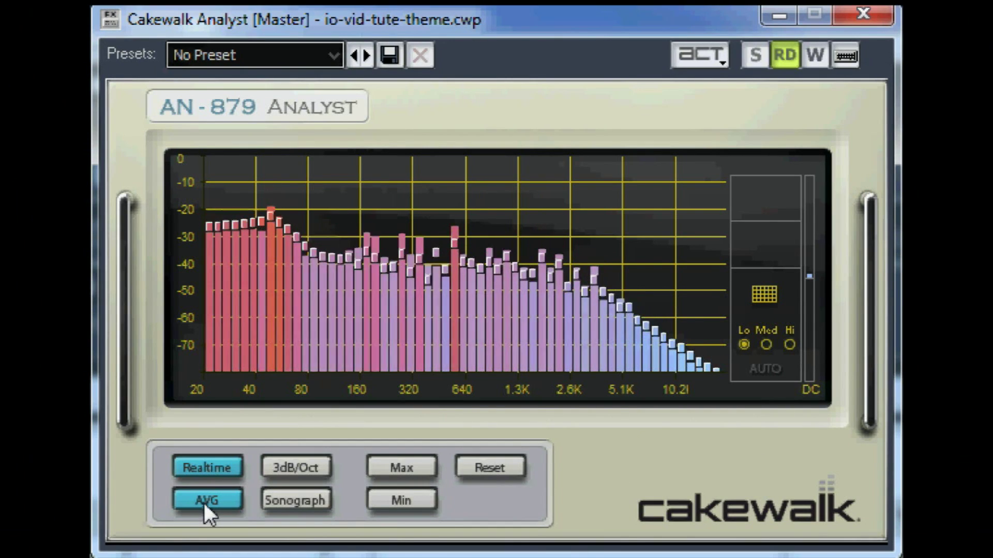
# - Turn off the average display in the master Analyst, show the maximum curve, and switch from maximum to minimum
pyautogui.click(205, 500)
pyautogui.click(393, 466)
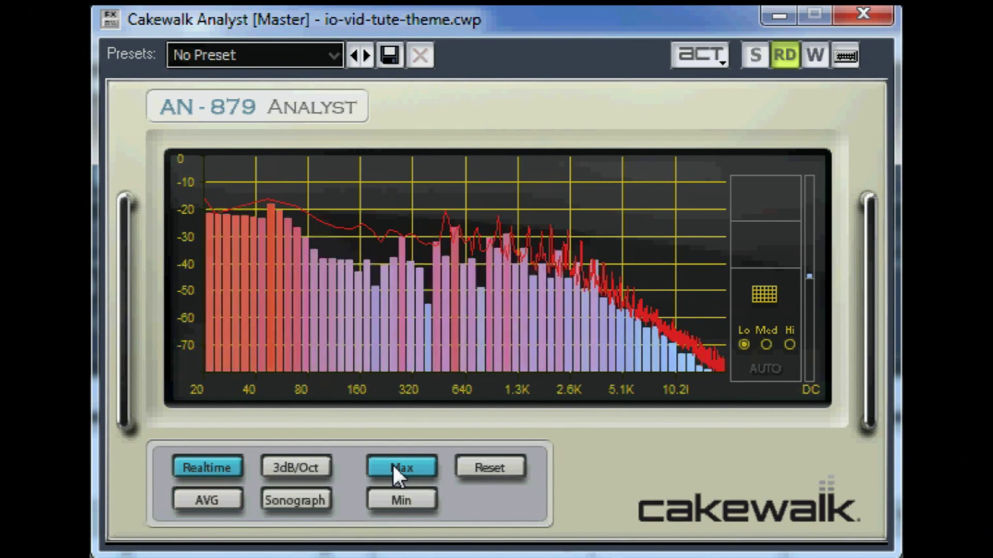
pyautogui.click(393, 469)
pyautogui.click(399, 500)
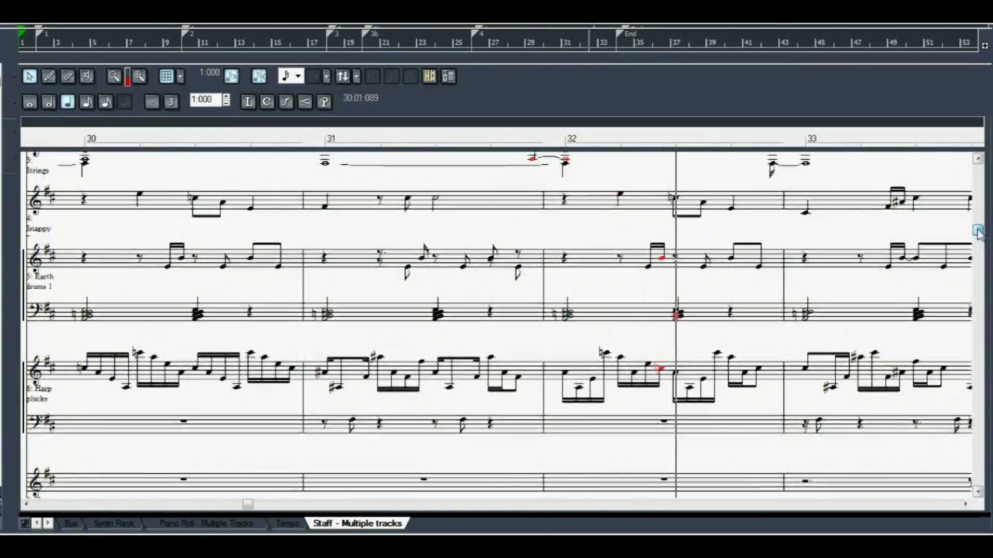
pyautogui.moveTo(978, 233); pyautogui.dragTo(978, 215)
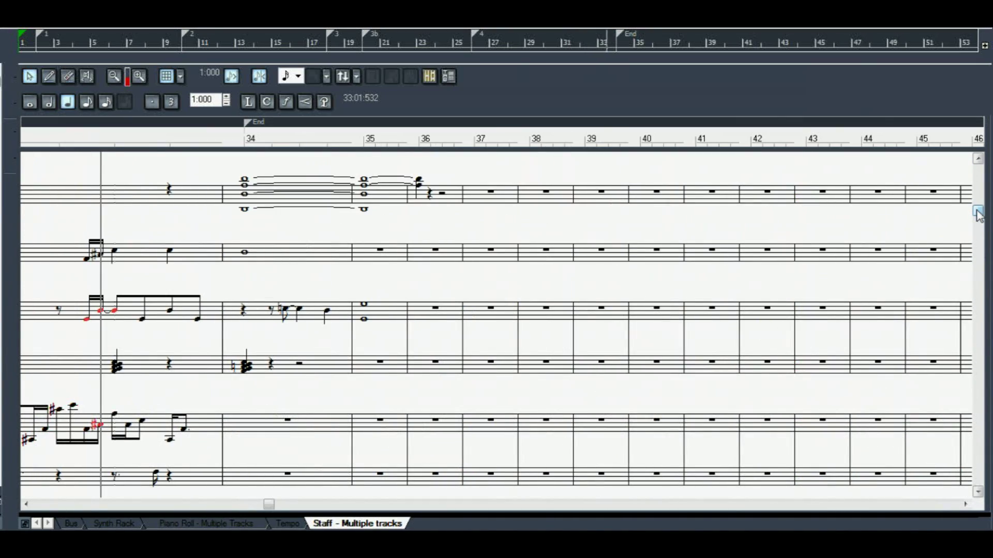
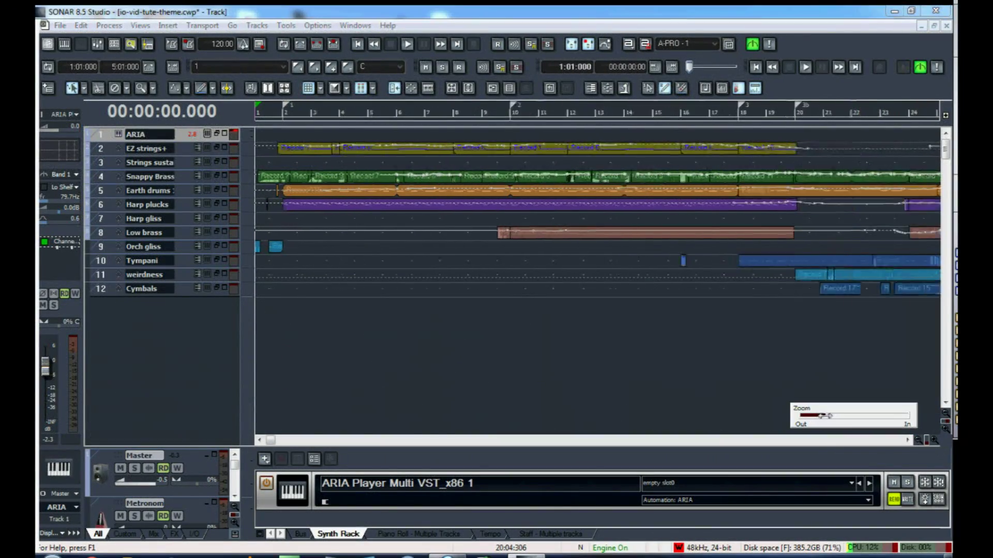
# - Select all clips on every track and extend the time selection past the End marker to measure 38
pyautogui.click(928, 441)
pyautogui.click(928, 441)
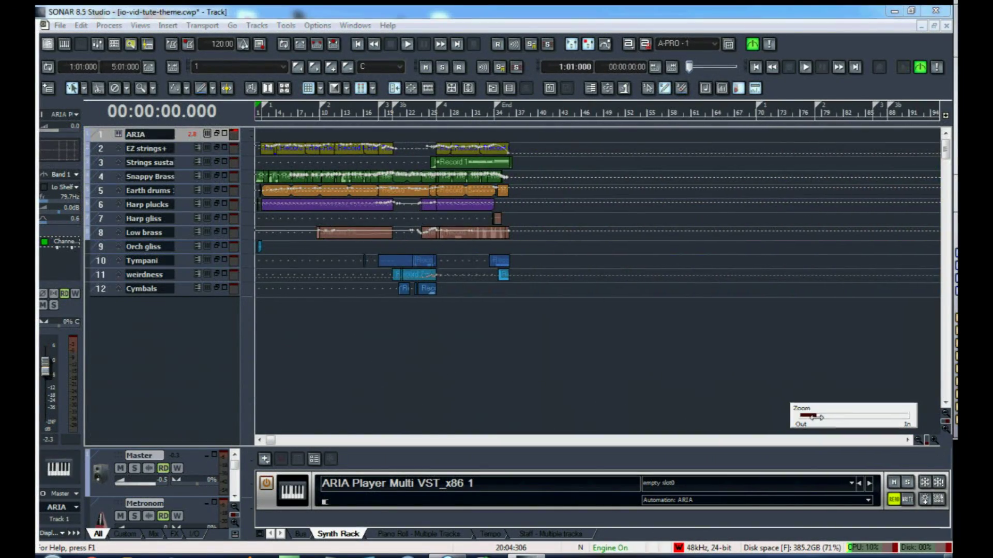
pyautogui.click(100, 135)
pyautogui.hotkey('ctrl', 'a')
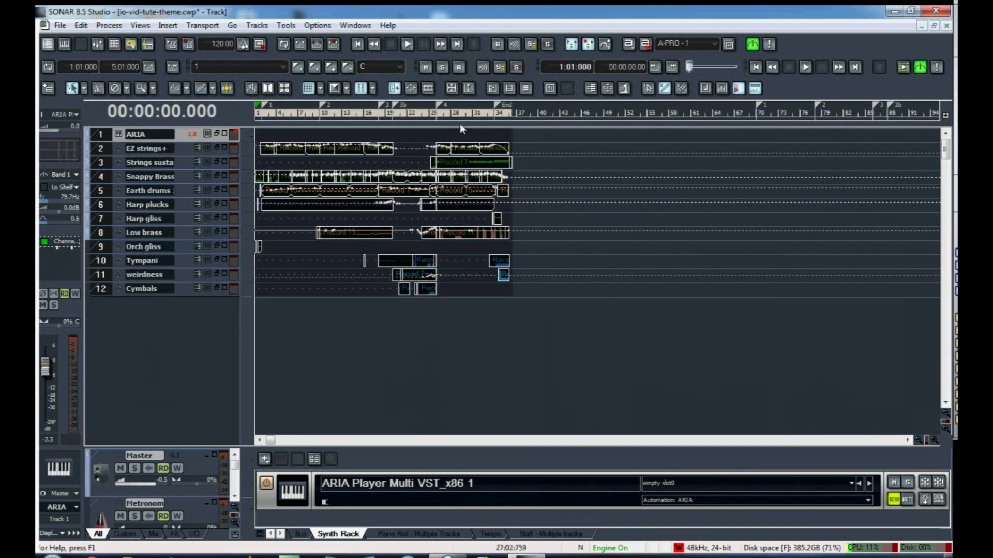
pyautogui.keyDown('shift'); pyautogui.click(522, 112); pyautogui.keyUp('shift')
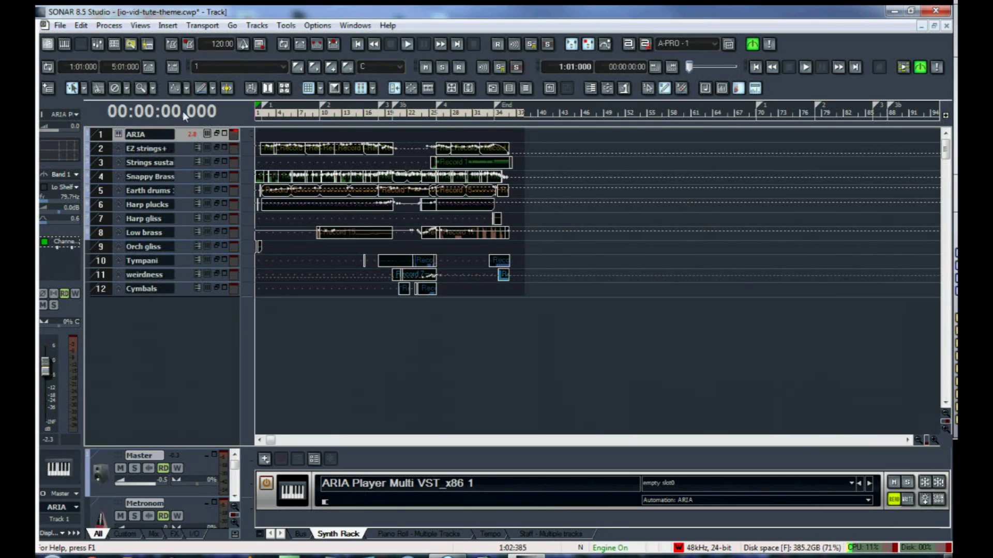
# - Export the selected mix as a Wave audio file named io-tute-theme with dithering set to None
pyautogui.click(60, 25)
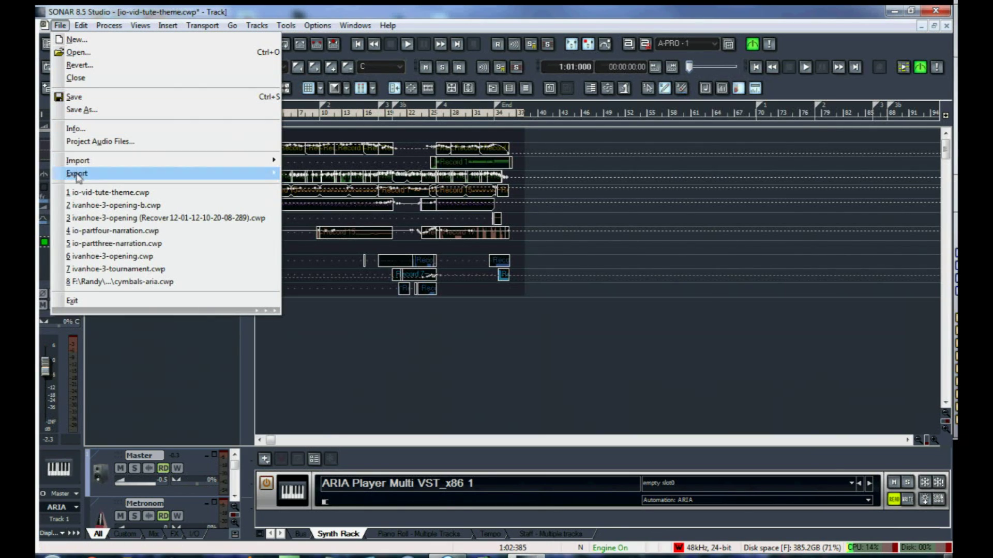
pyautogui.moveTo(78, 176)
pyautogui.click(306, 173)
pyautogui.click(468, 328)
pyautogui.write('io-tute-theme')
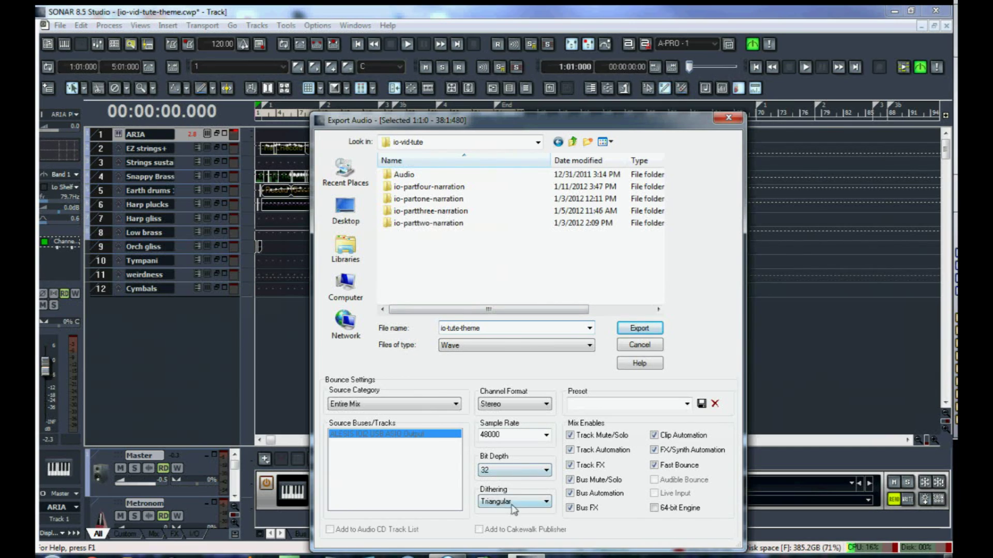
pyautogui.click(546, 504)
pyautogui.click(497, 513)
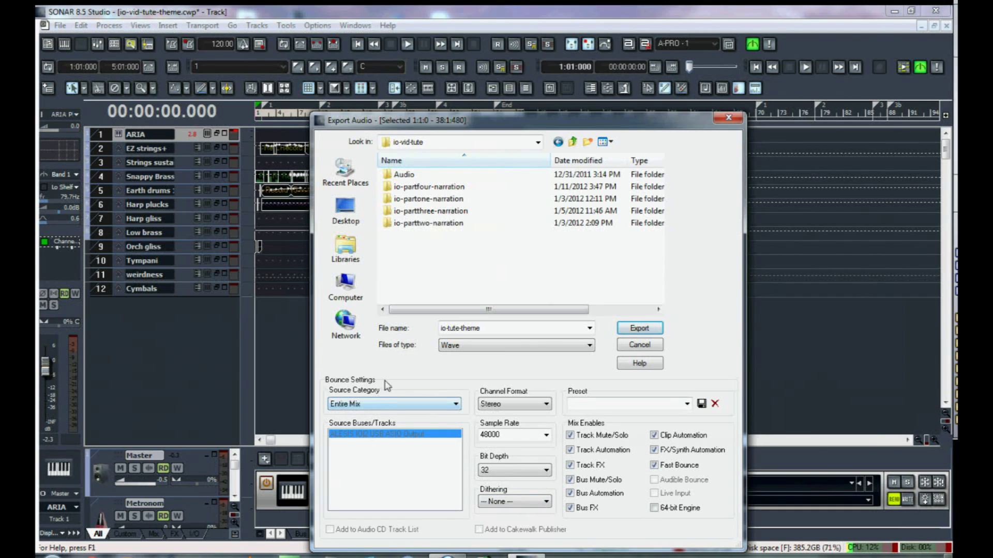
pyautogui.click(639, 330)
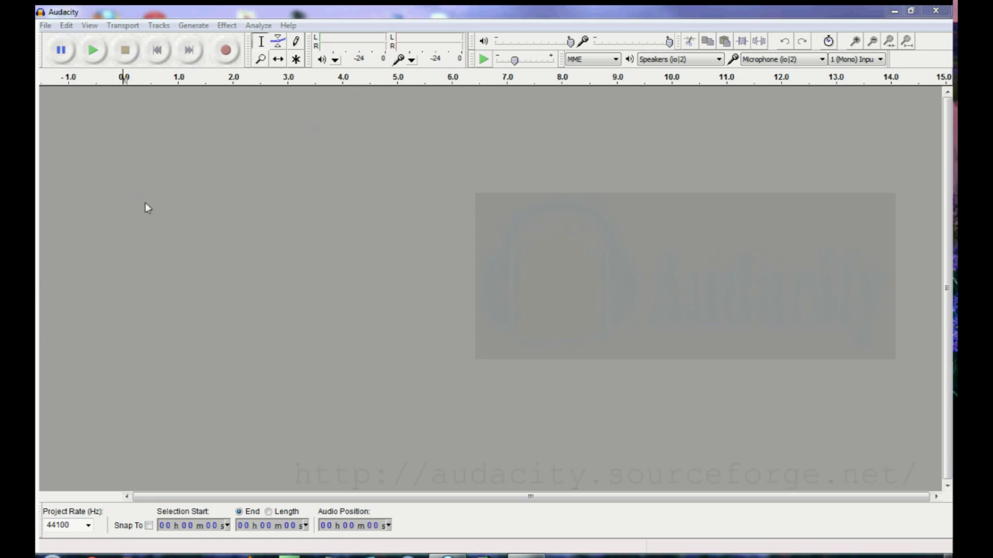
# - Open io-tute-theme.wav in Audacity, making a copy of the file before editing
pyautogui.click(46, 26)
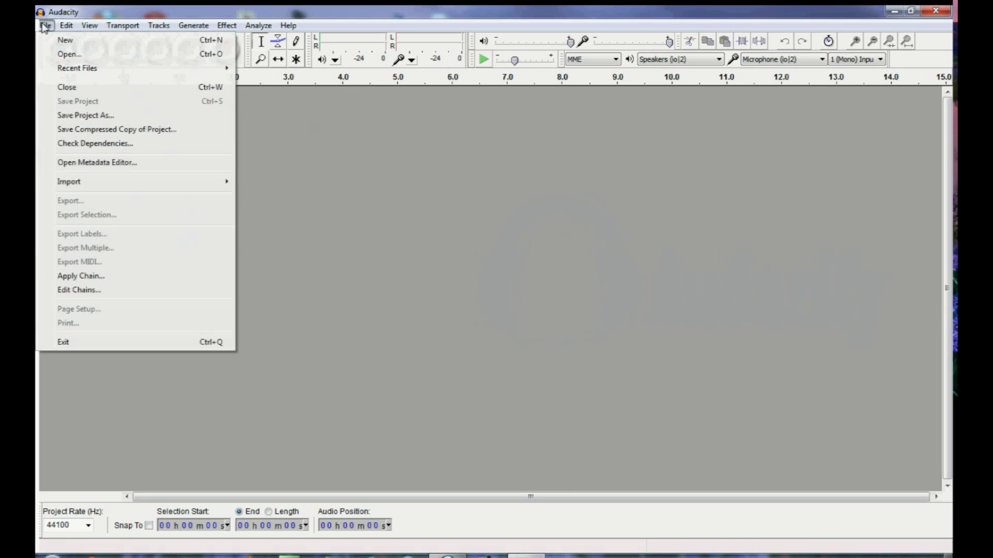
pyautogui.click(57, 55)
pyautogui.click(148, 169)
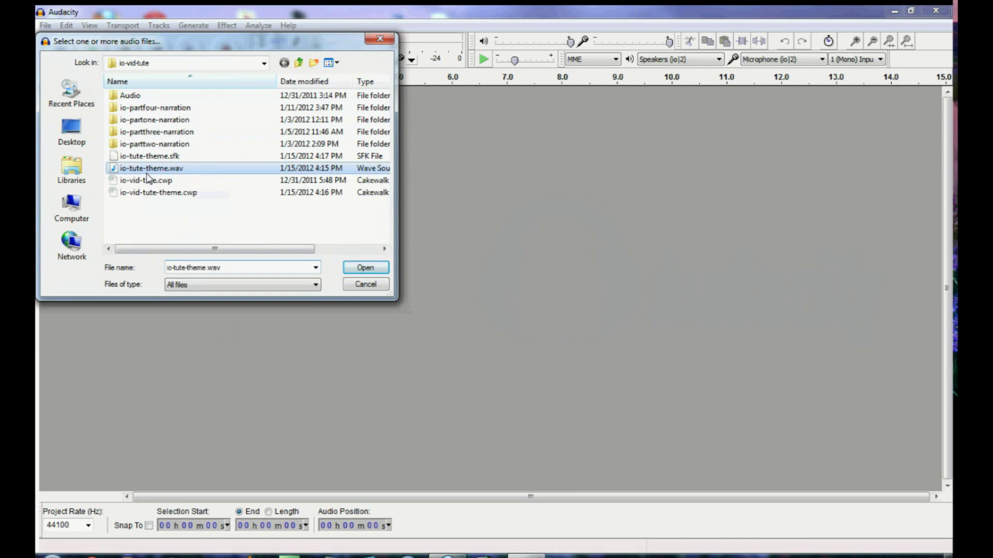
pyautogui.click(365, 267)
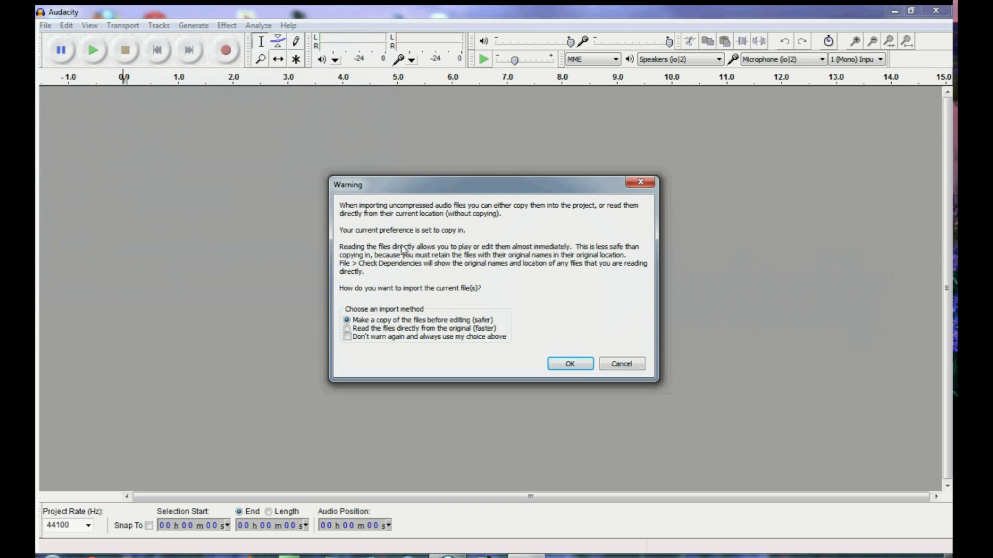
pyautogui.click(569, 363)
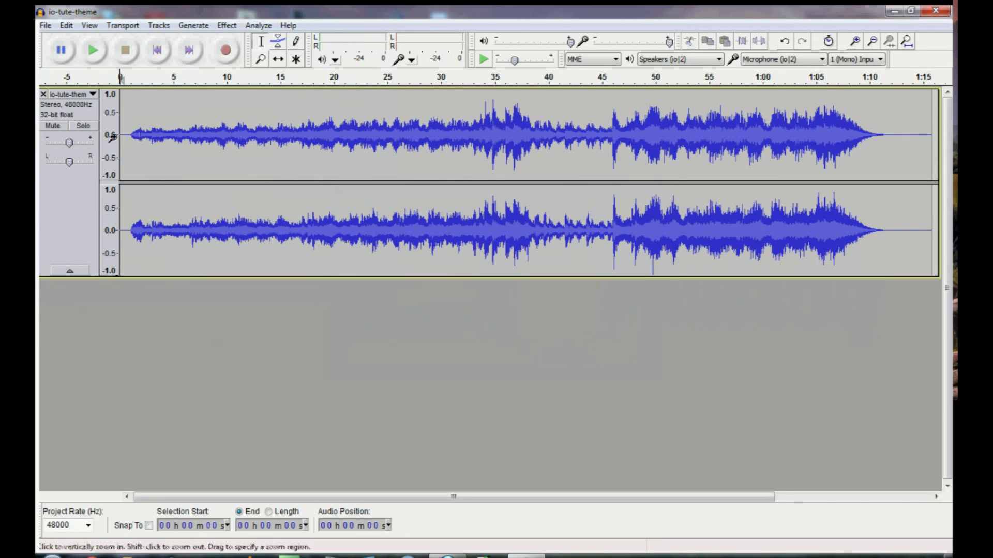
# - Delete the silence before the music starts and the excess silence after the fade-out, leaving a short tail
pyautogui.moveTo(127, 177); pyautogui.dragTo(120, 177)
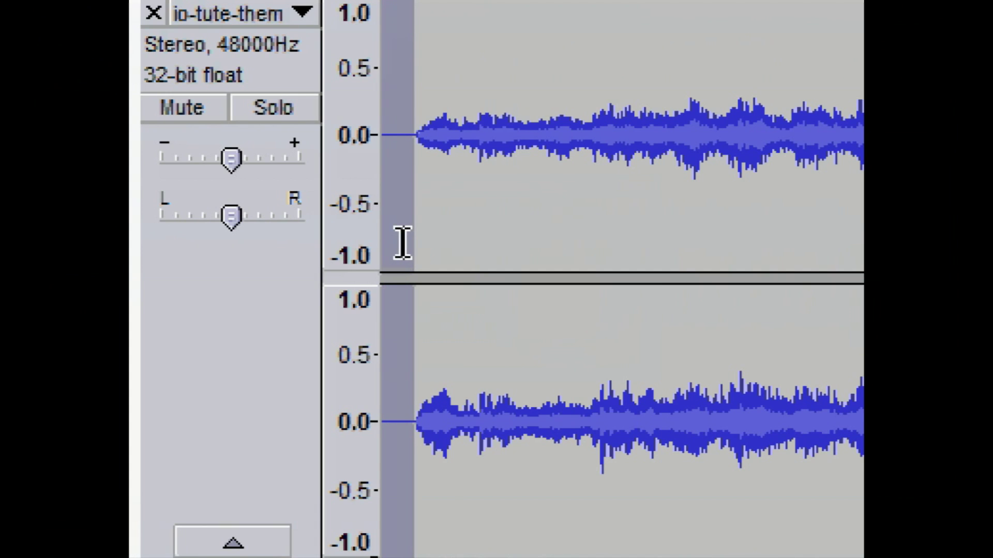
pyautogui.press('Delete')
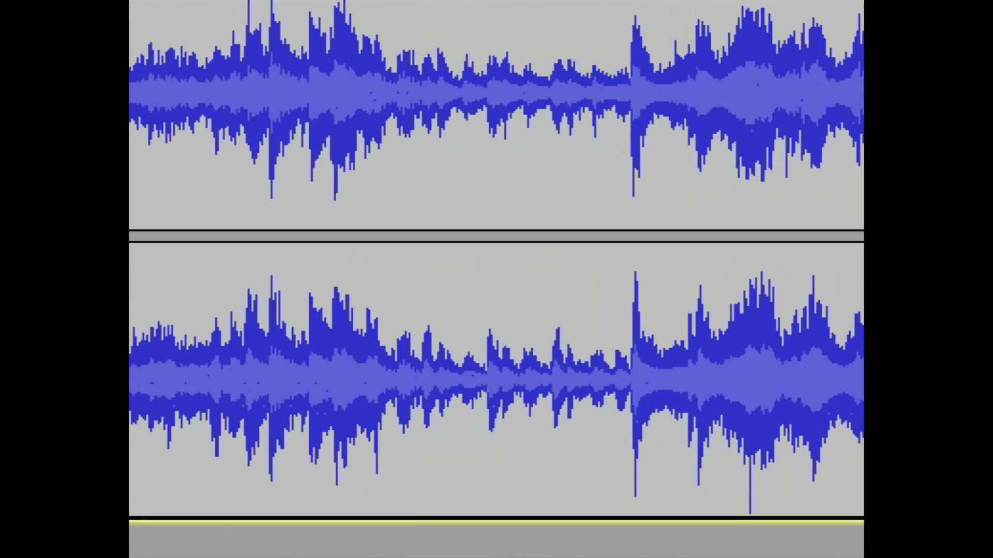
pyautogui.click(544, 258)
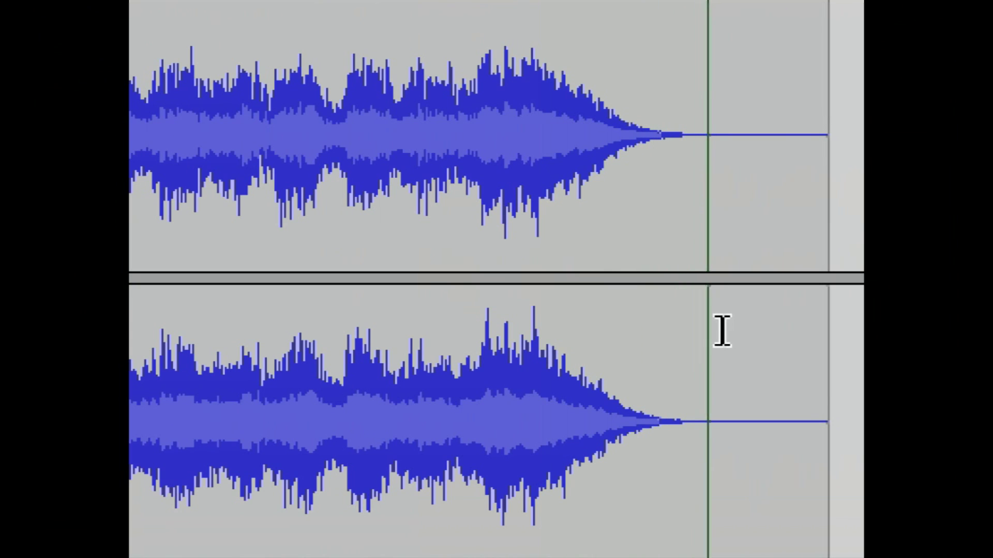
pyautogui.hotkey('shift', 'End')
pyautogui.moveTo(753, 213); pyautogui.dragTo(726, 213)
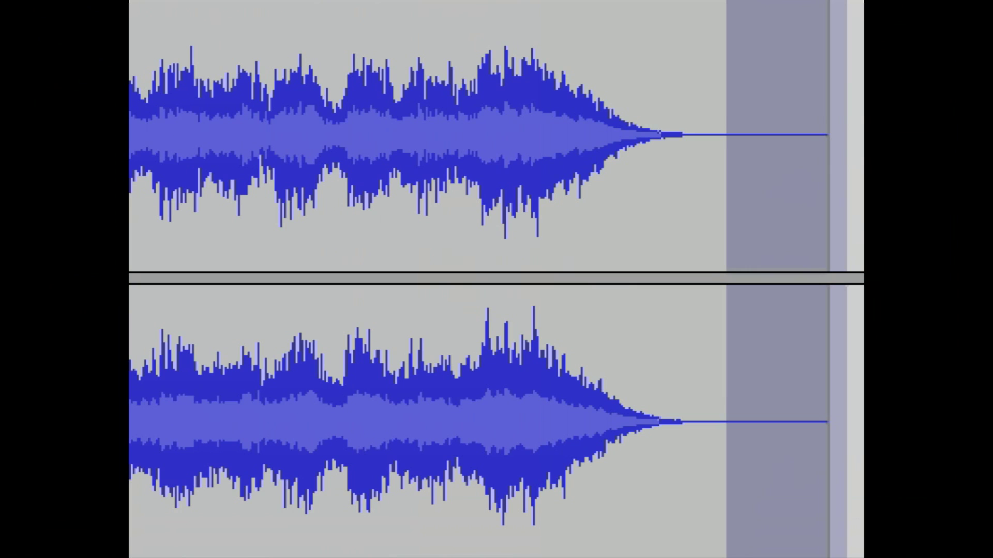
pyautogui.press('Delete')
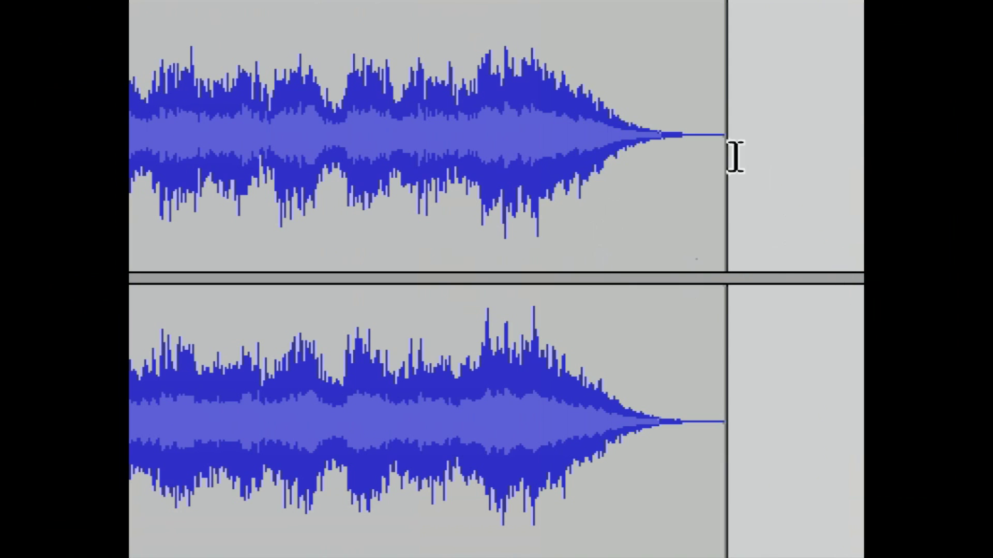
pyautogui.click(588, 264)
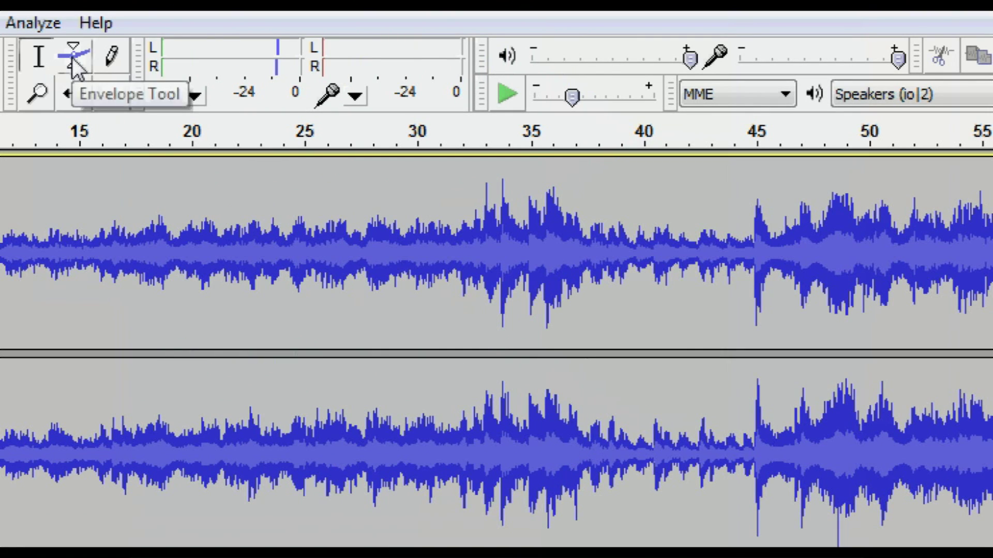
# - Lower the loud peaks between about 33 and 37 seconds with the Envelope Tool, ramping the volume back up after them
pyautogui.click(73, 59)
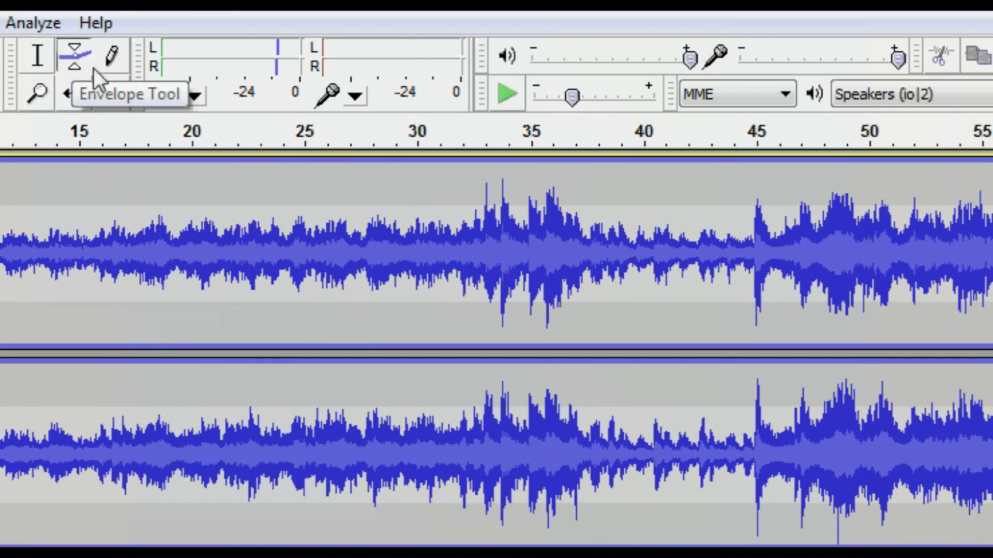
pyautogui.moveTo(458, 332)
pyautogui.mouseDown()
pyautogui.moveTo(487, 288)
pyautogui.moveTo(492, 311)
pyautogui.moveTo(492, 282)
pyautogui.moveTo(457, 266)
pyautogui.moveTo(466, 324)
pyautogui.mouseUp()
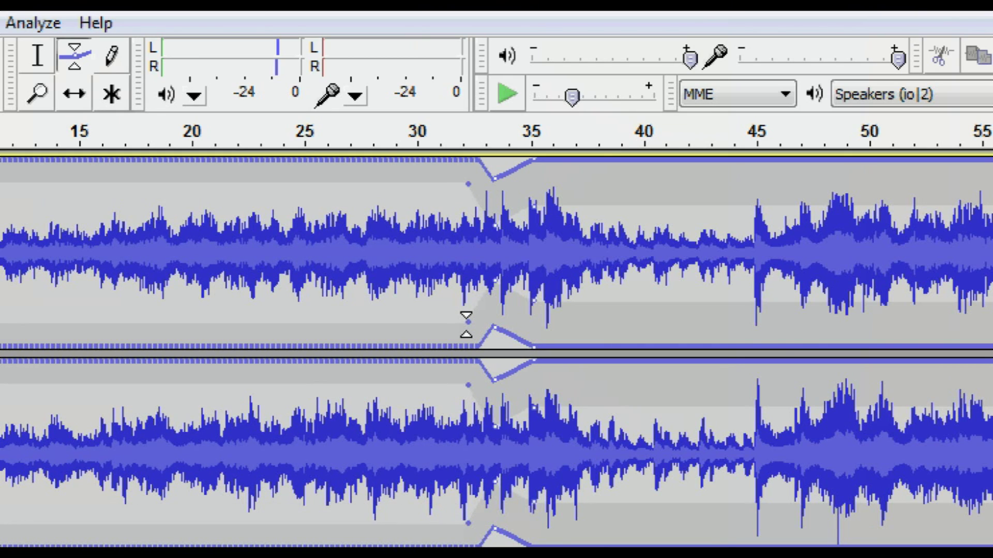
pyautogui.moveTo(498, 295); pyautogui.dragTo(532, 275)
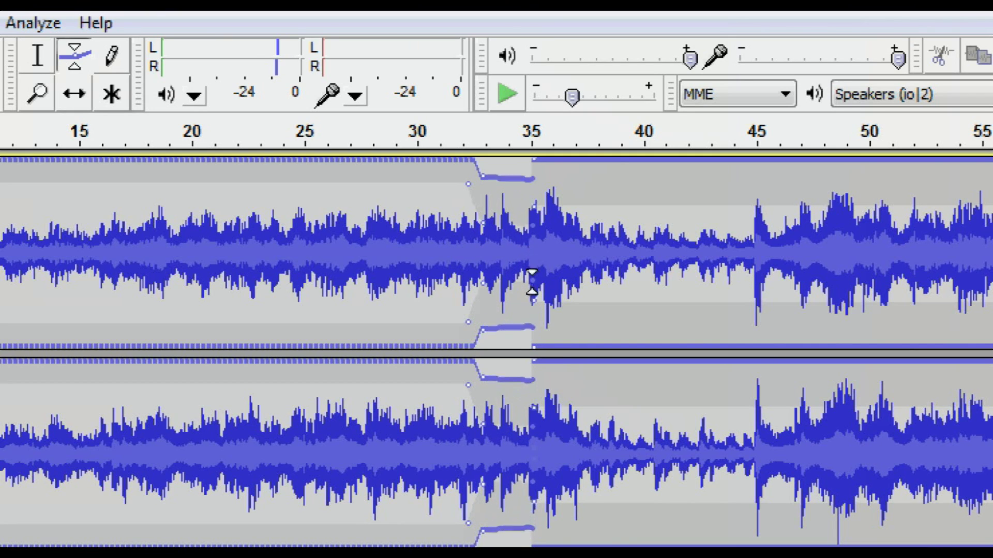
pyautogui.click(568, 222)
pyautogui.click(598, 225)
pyautogui.moveTo(598, 226); pyautogui.dragTo(594, 175)
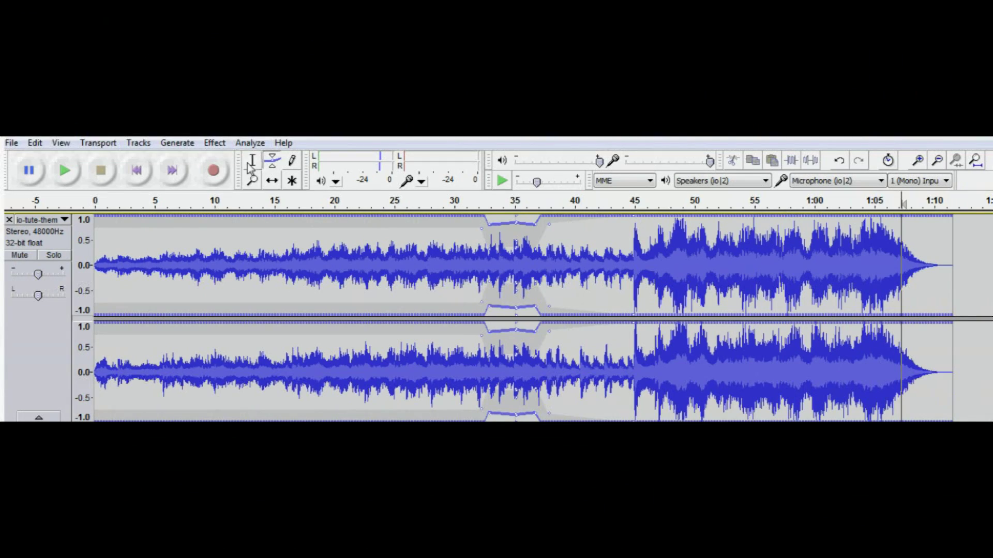
# - Normalize the first 45 seconds of the track to a maximum amplitude of -0.3 dB, with DC offset removal on
pyautogui.click(38, 55)
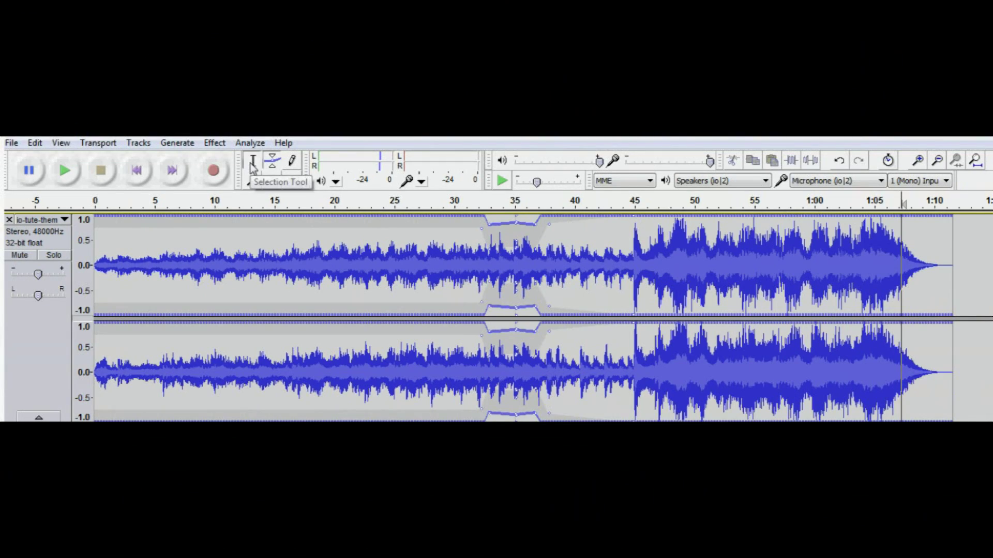
pyautogui.moveTo(632, 312); pyautogui.dragTo(78, 315)
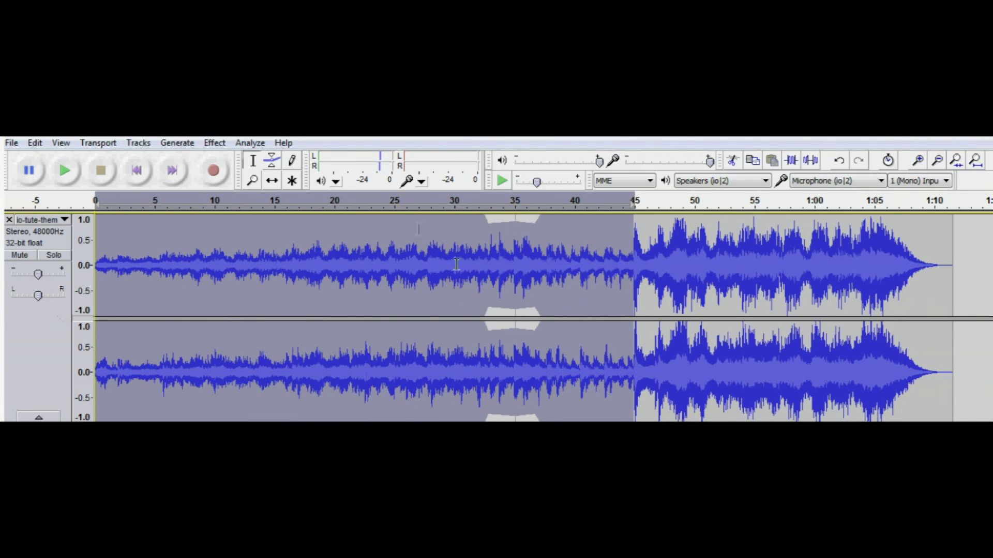
pyautogui.click(212, 144)
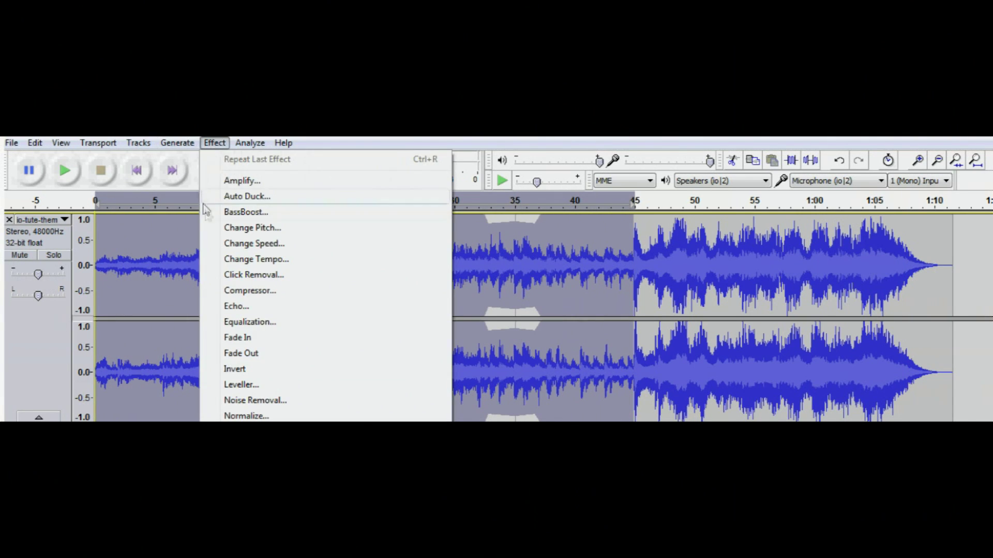
pyautogui.click(241, 414)
pyautogui.moveTo(482, 389); pyautogui.dragTo(209, 241)
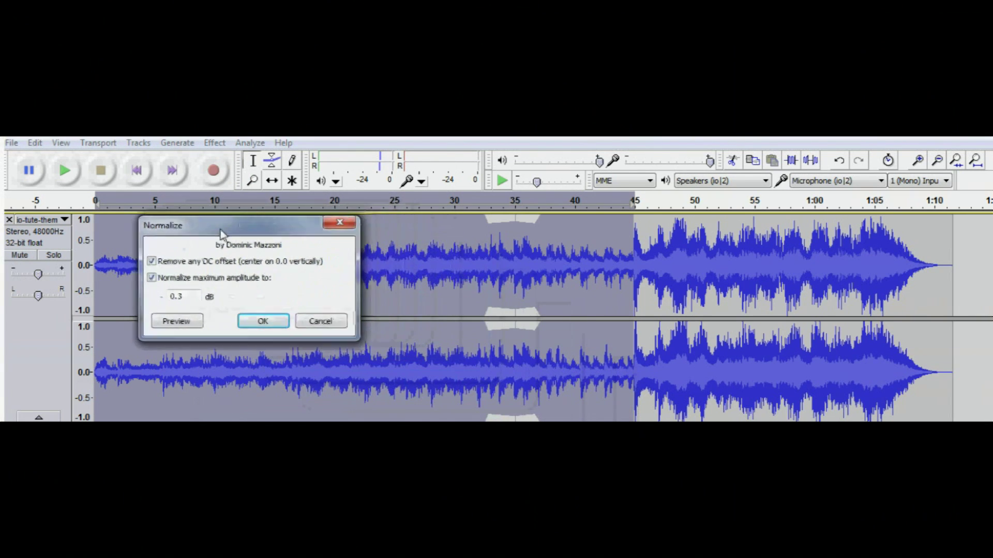
pyautogui.click(253, 324)
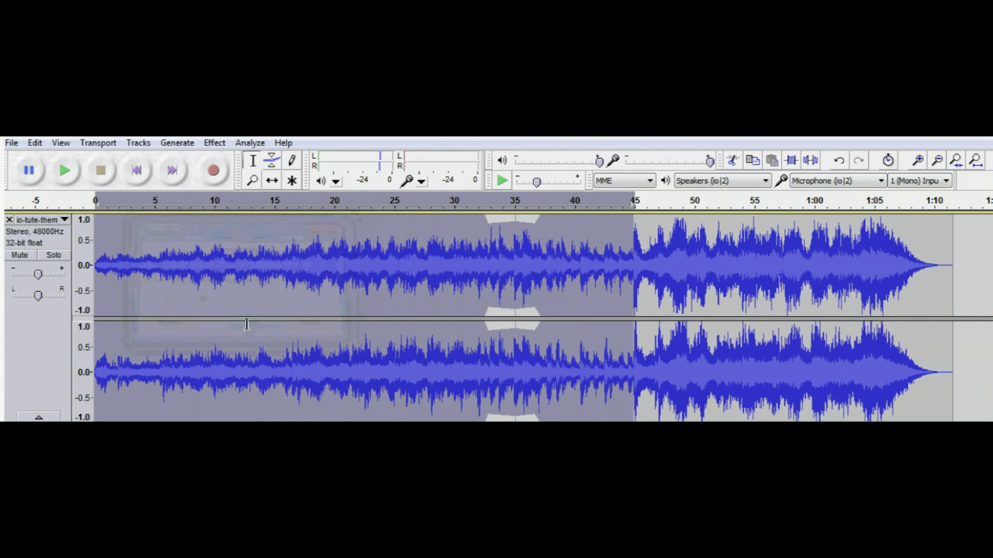
# - Lower the volume of the loud section from 45 seconds to the end with the Envelope Tool
pyautogui.press('F2')
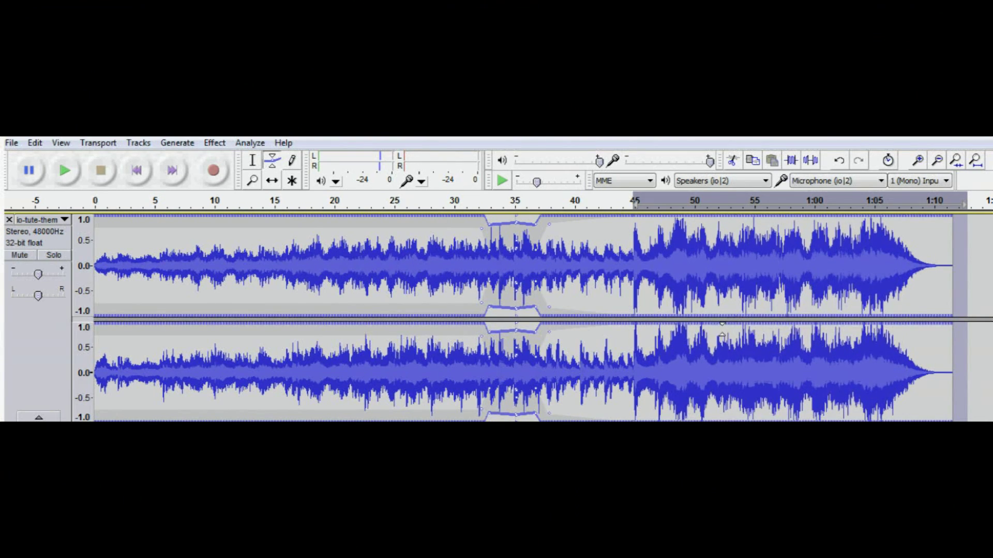
pyautogui.moveTo(634, 322); pyautogui.dragTo(631, 302)
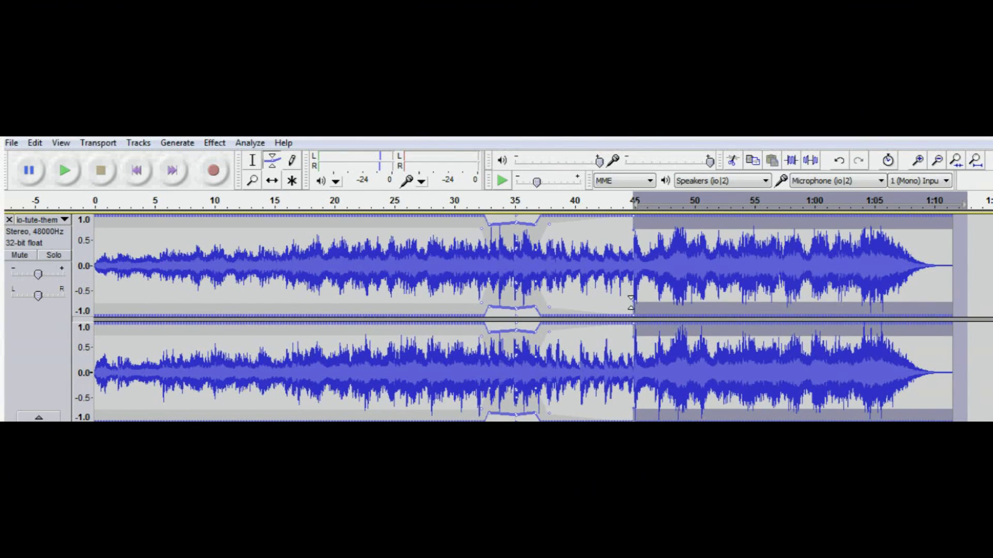
# - Apply the Compressor with its current settings to the whole track and play back the result from just past 30 seconds
pyautogui.moveTo(94, 259); pyautogui.dragTo(954, 259)
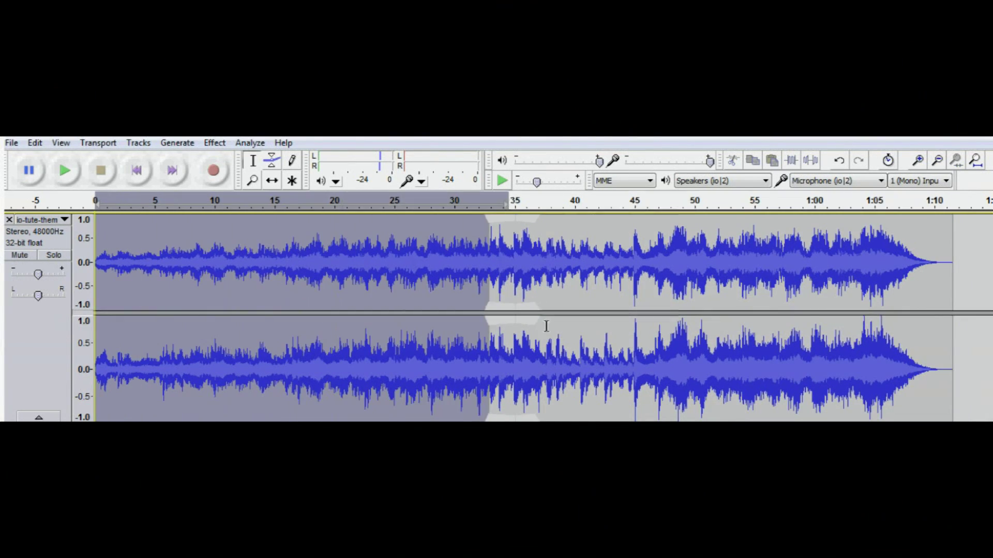
pyautogui.click(215, 143)
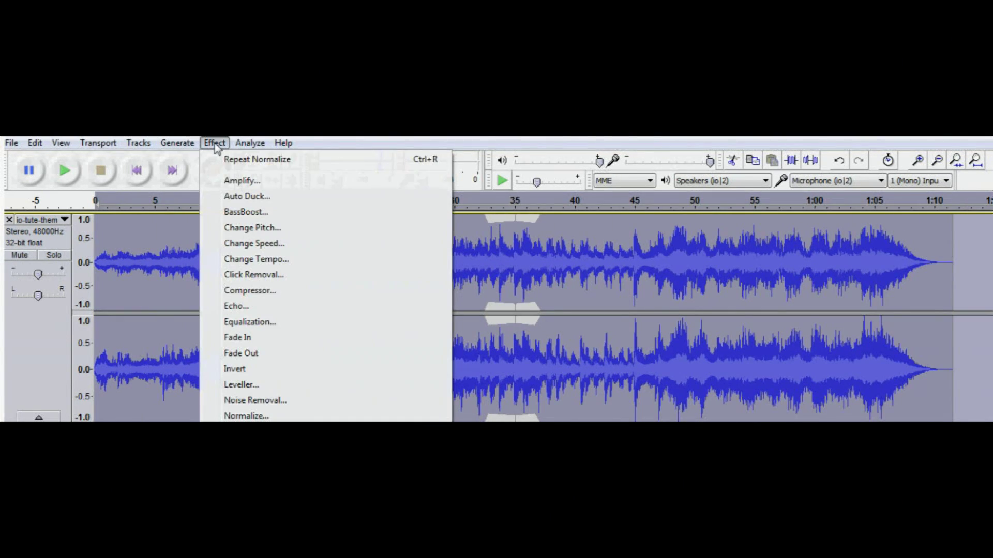
pyautogui.click(253, 290)
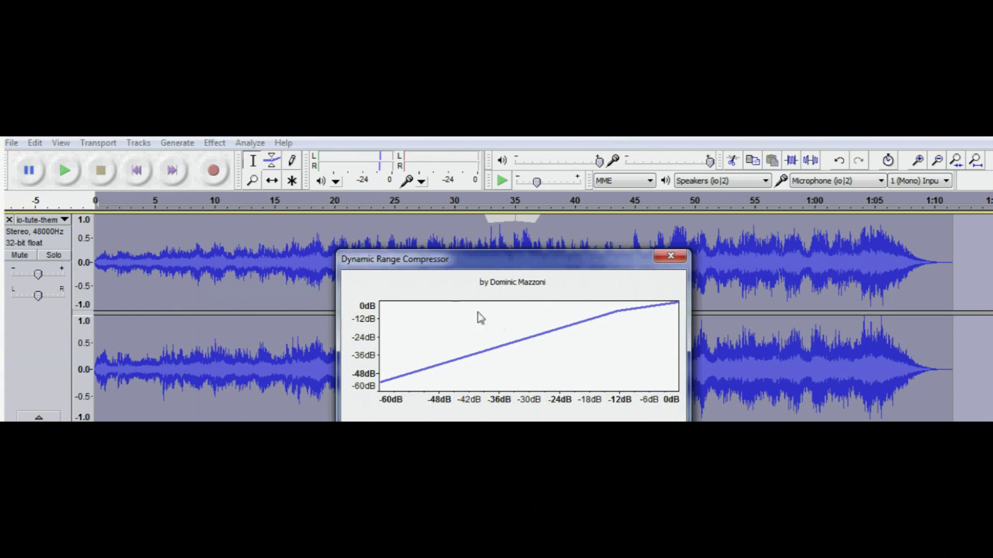
pyautogui.press('Return')
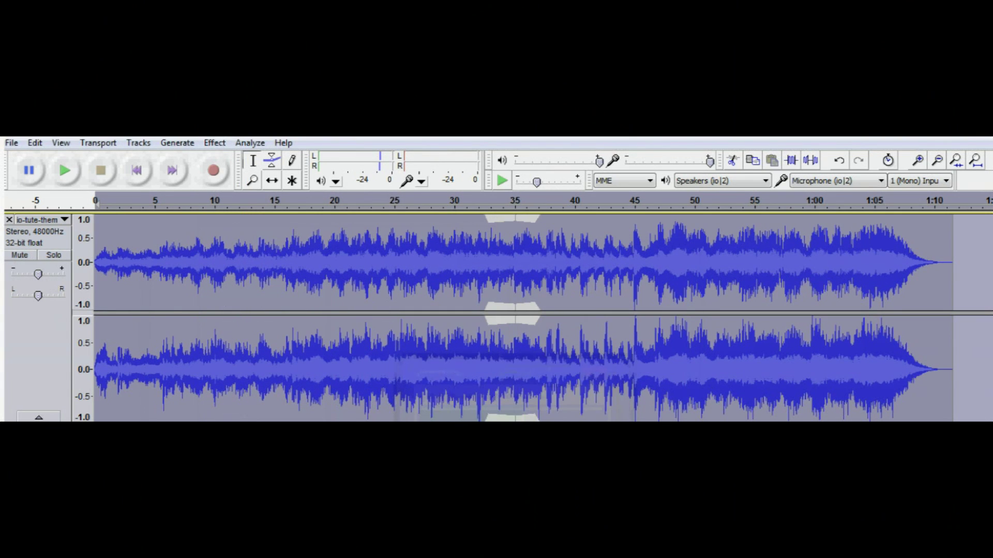
pyautogui.click(473, 316)
pyautogui.press('space')
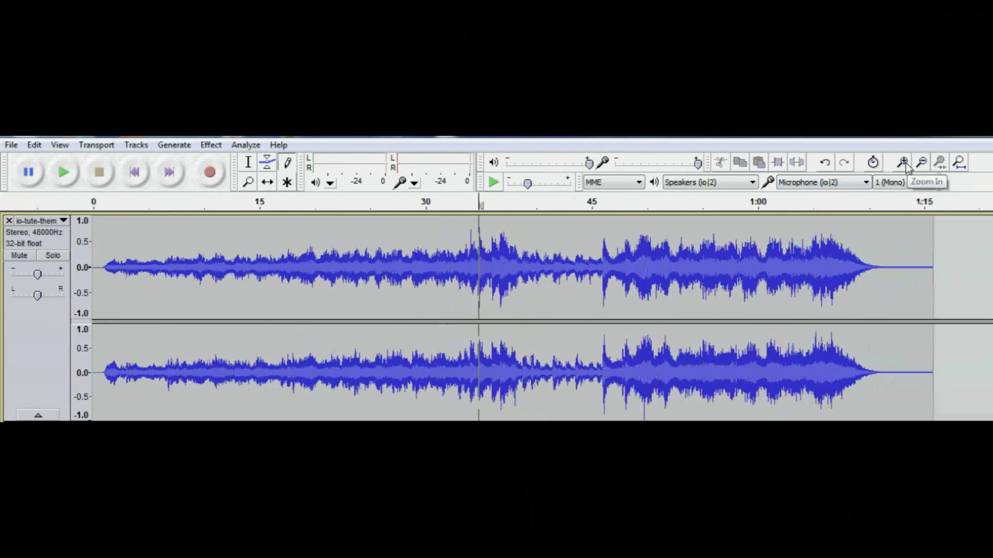
# - Redraw the individual samples near 34.818 seconds in the upper channel with the Draw Tool
pyautogui.click(903, 162)
pyautogui.click(903, 163)
pyautogui.click(903, 163)
pyautogui.click(903, 163)
pyautogui.click(903, 163)
pyautogui.click(903, 163)
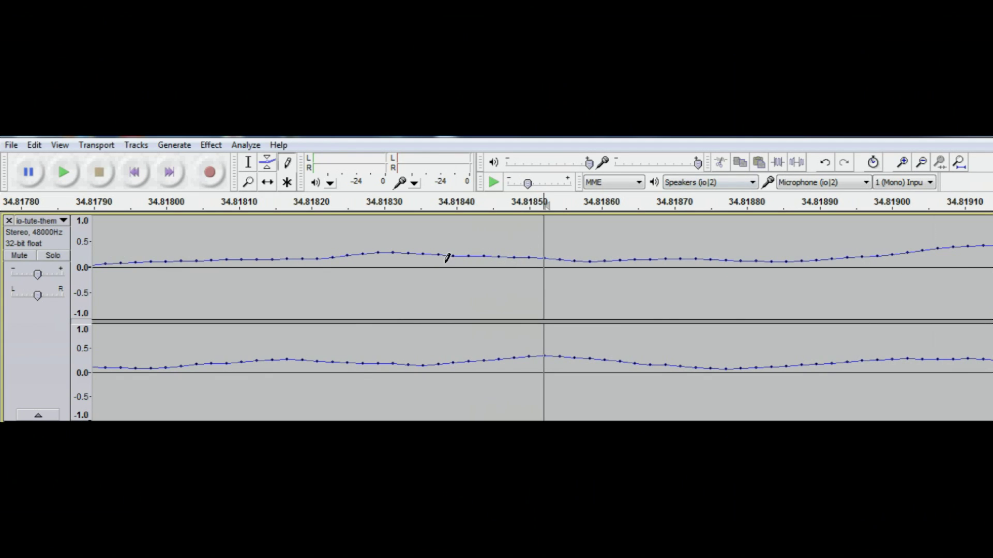
pyautogui.click(286, 172)
pyautogui.moveTo(461, 235); pyautogui.dragTo(552, 270)
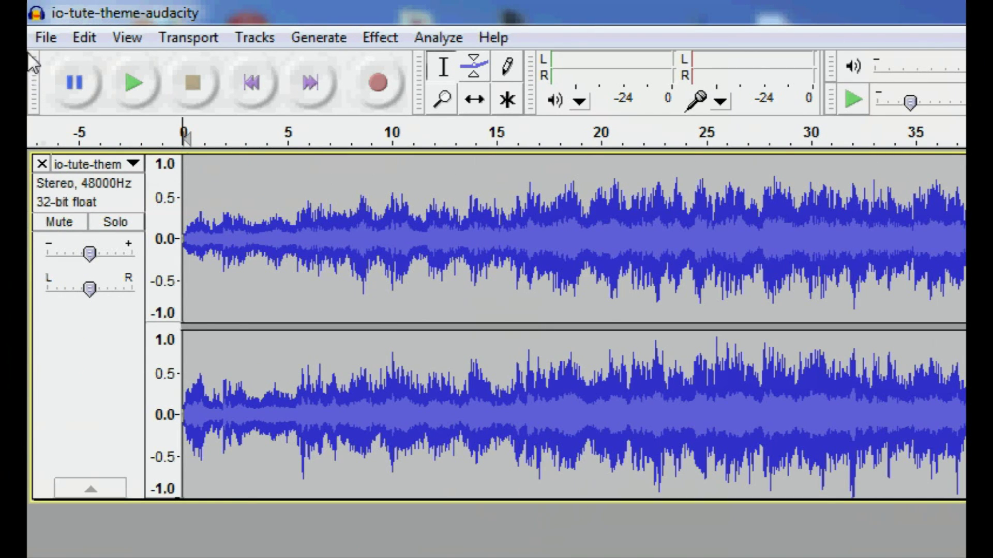
# - Try to export the audio as an MP3 named io-tute-theme-audacity with blank metadata, and request the free Lame encoder download
pyautogui.click(41, 39)
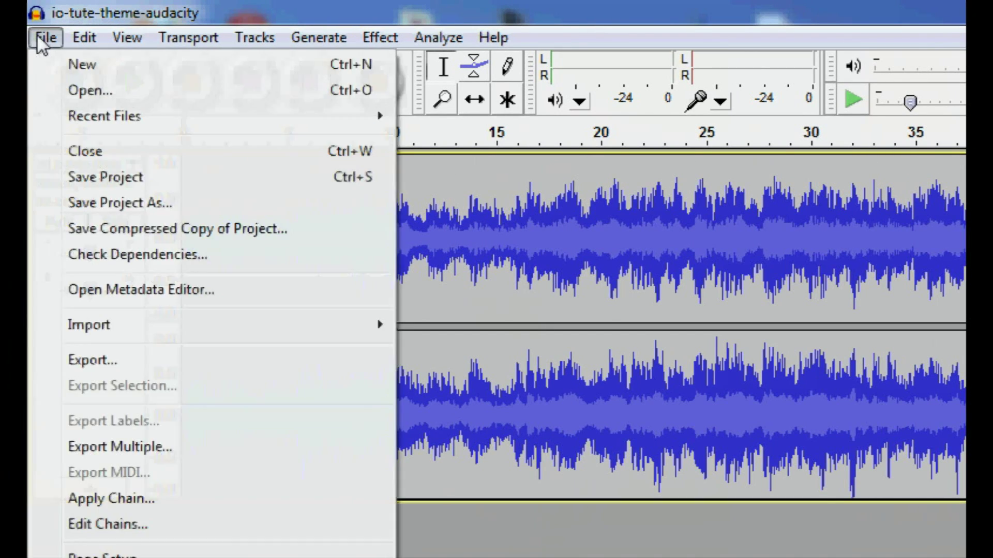
pyautogui.click(61, 366)
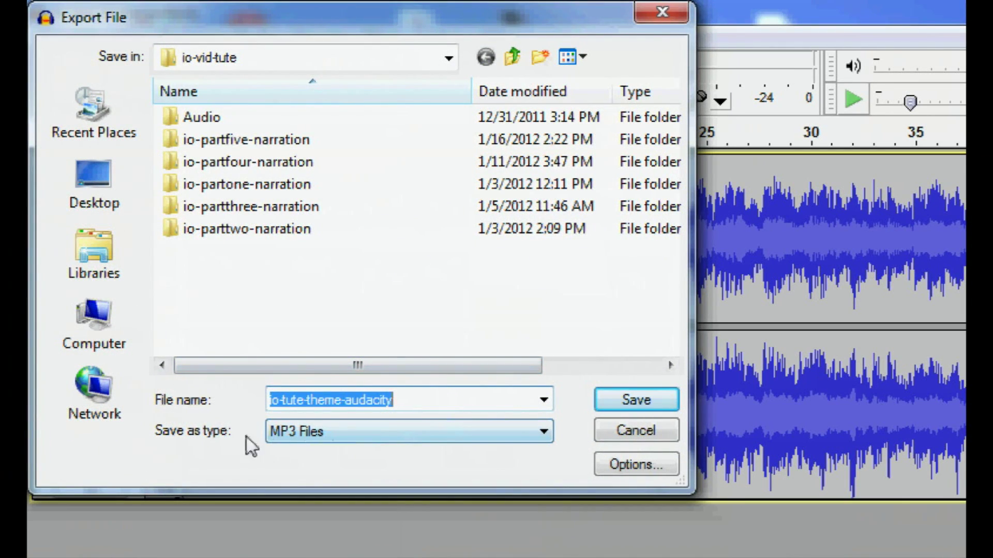
pyautogui.click(624, 403)
pyautogui.moveTo(799, 300); pyautogui.dragTo(384, 66)
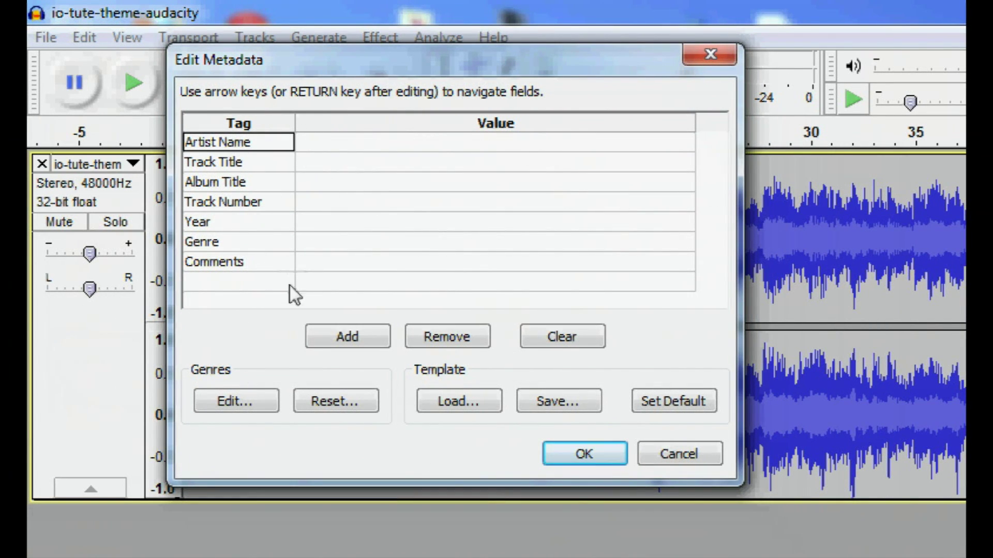
pyautogui.click(587, 454)
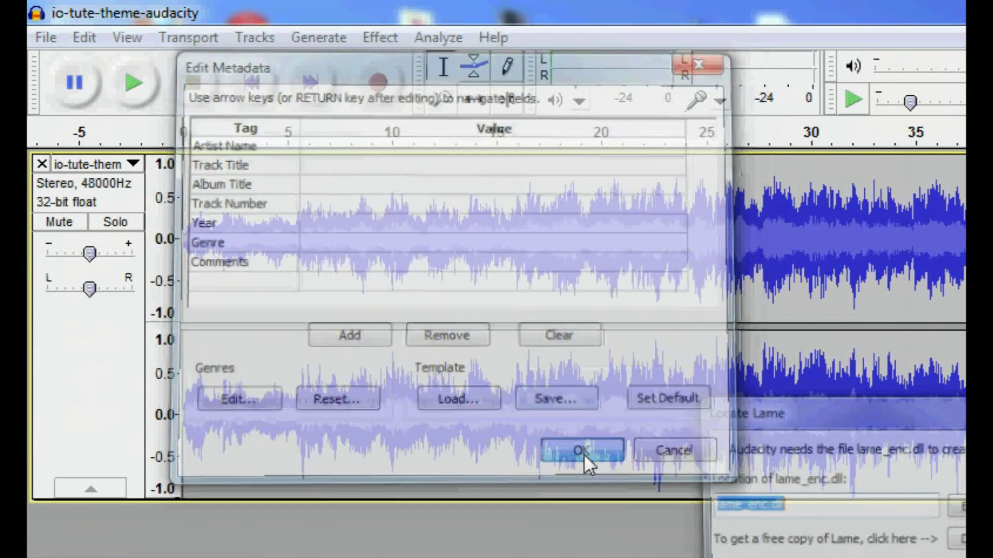
pyautogui.moveTo(815, 410); pyautogui.dragTo(386, 168)
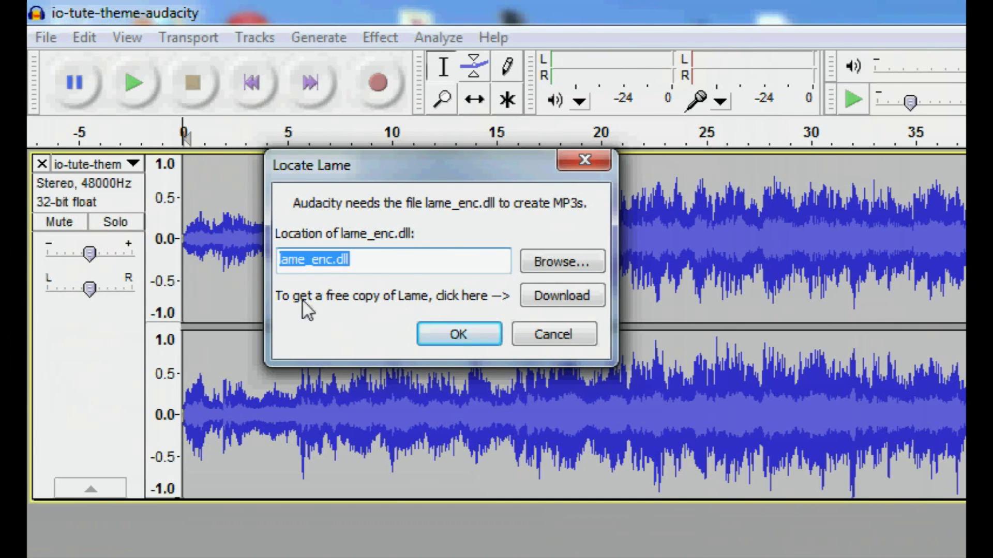
pyautogui.click(541, 299)
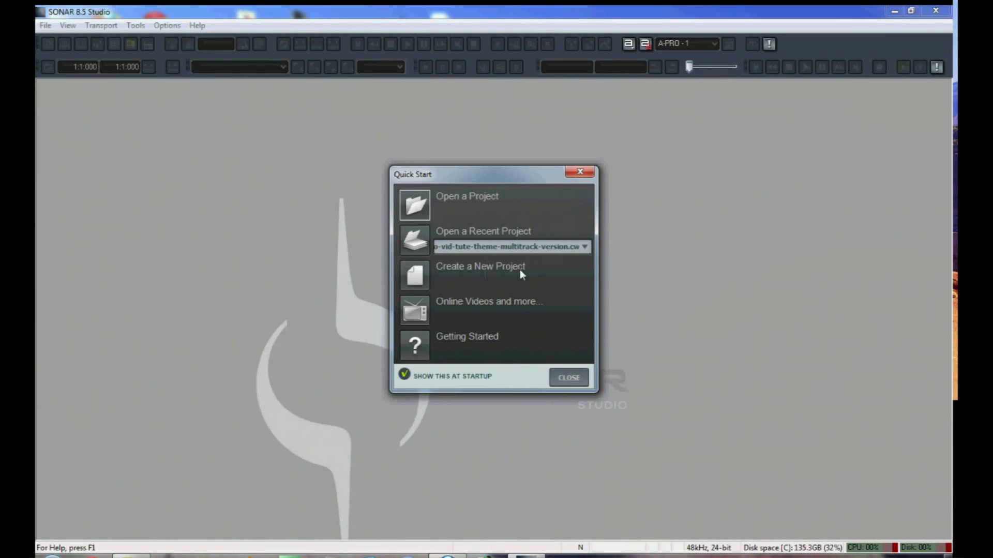
# - In SONAR, create a project named trew from the Normal template and import io-tute-theme-audacity.wav into its audio track
pyautogui.click(452, 268)
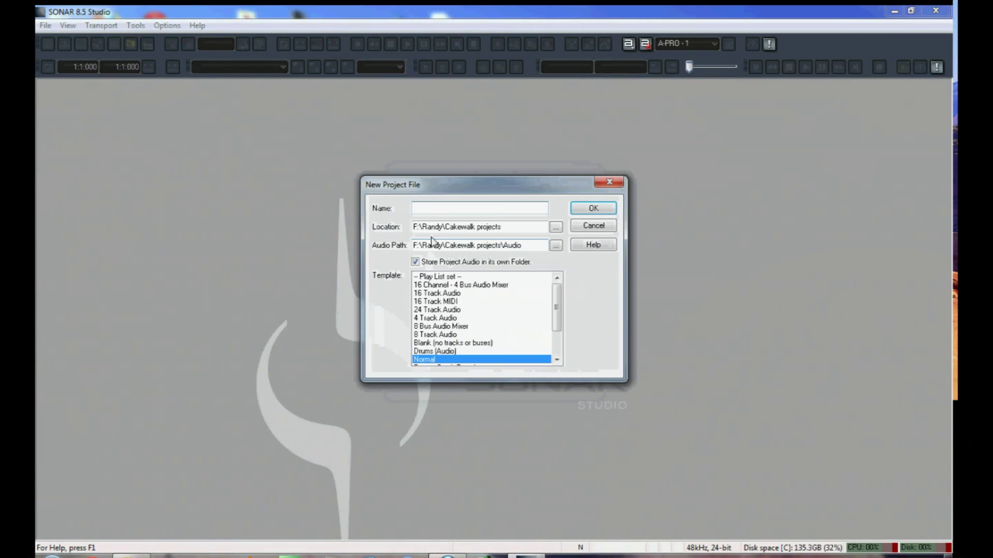
pyautogui.click(593, 207)
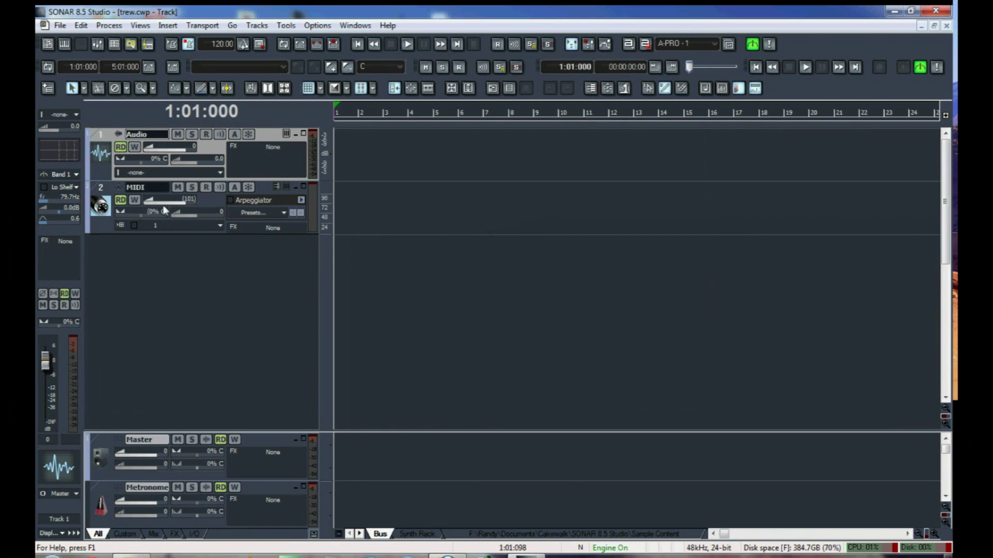
pyautogui.click(59, 25)
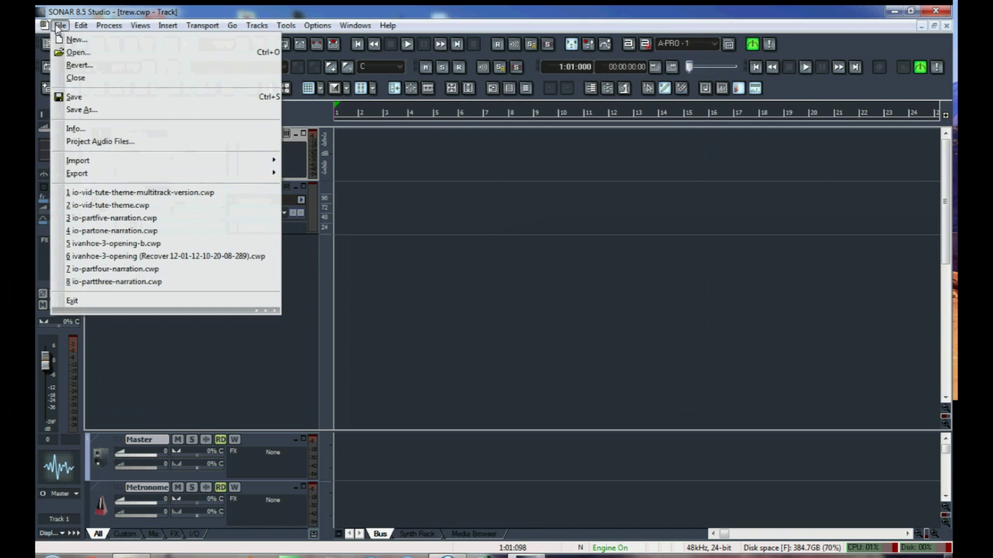
pyautogui.moveTo(77, 164)
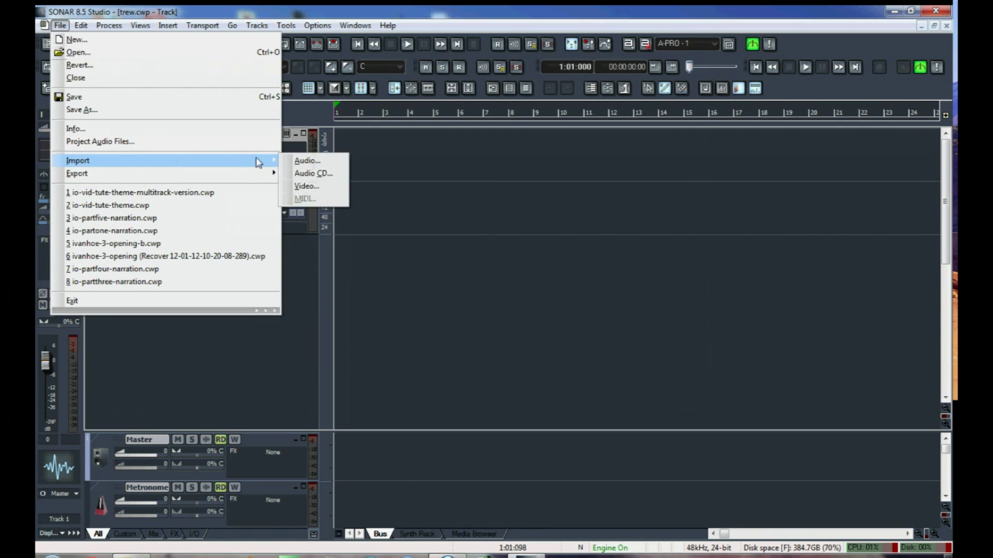
pyautogui.click(306, 160)
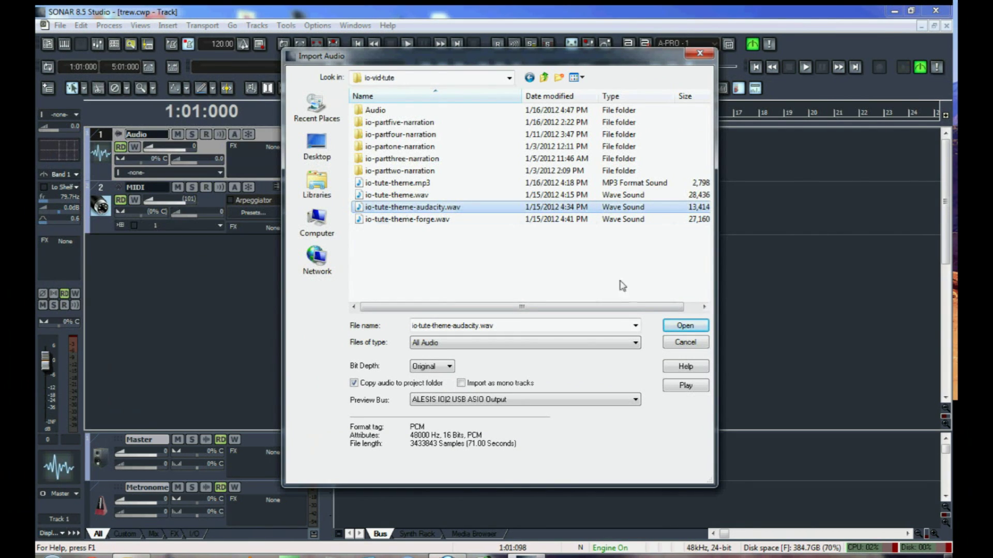
pyautogui.click(674, 328)
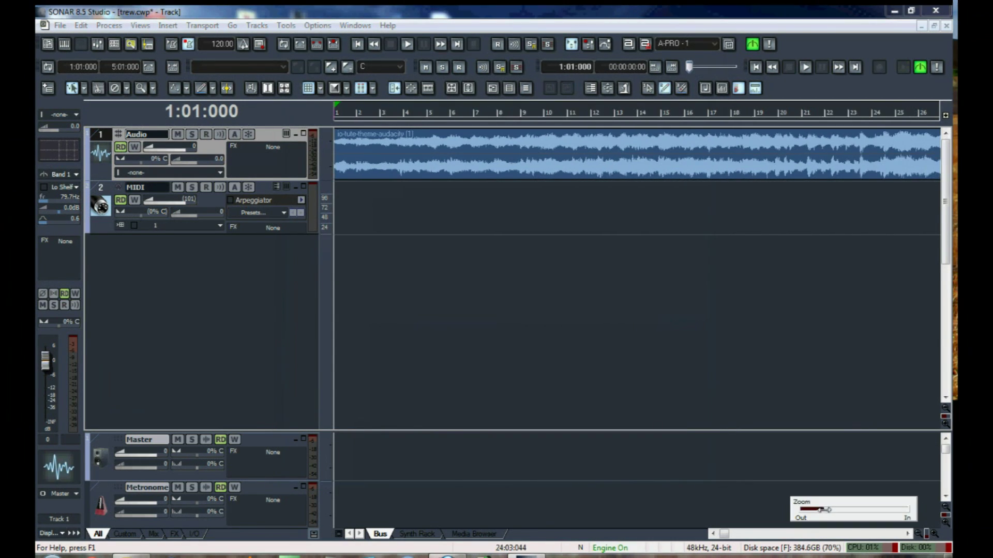
pyautogui.moveTo(926, 533); pyautogui.dragTo(913, 533)
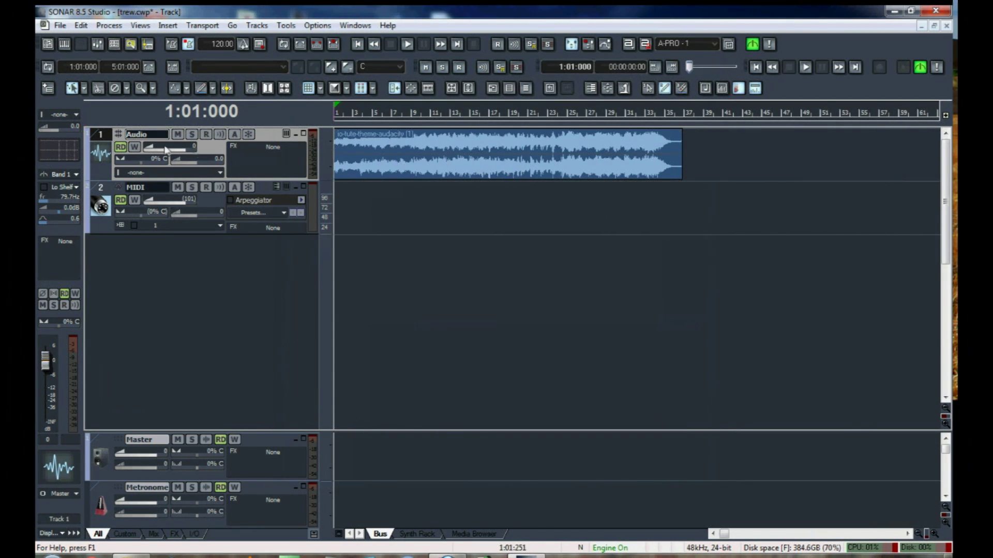
# - Select the imported audio track and set up an audio export of it with MP3 as the file type
pyautogui.click(101, 137)
pyautogui.click(57, 26)
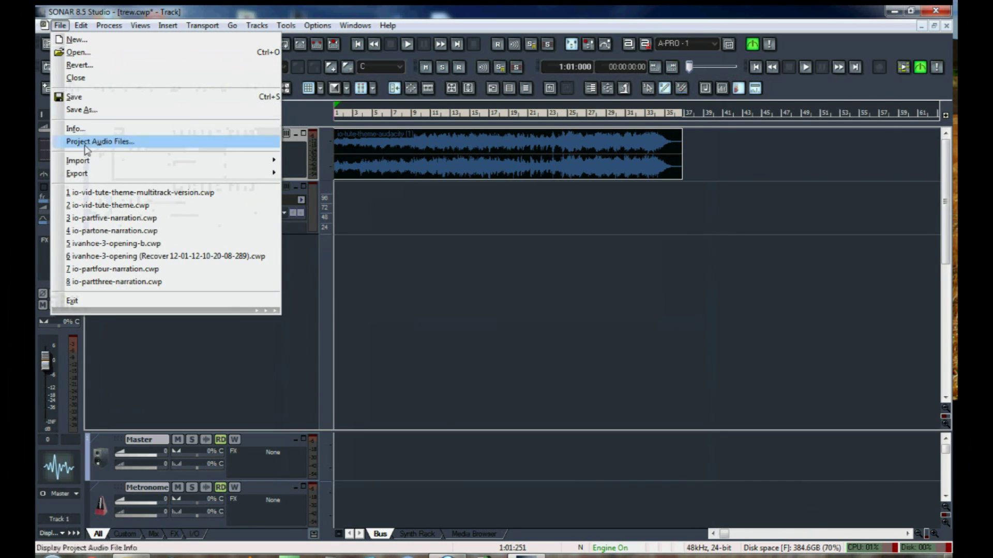
pyautogui.moveTo(87, 177)
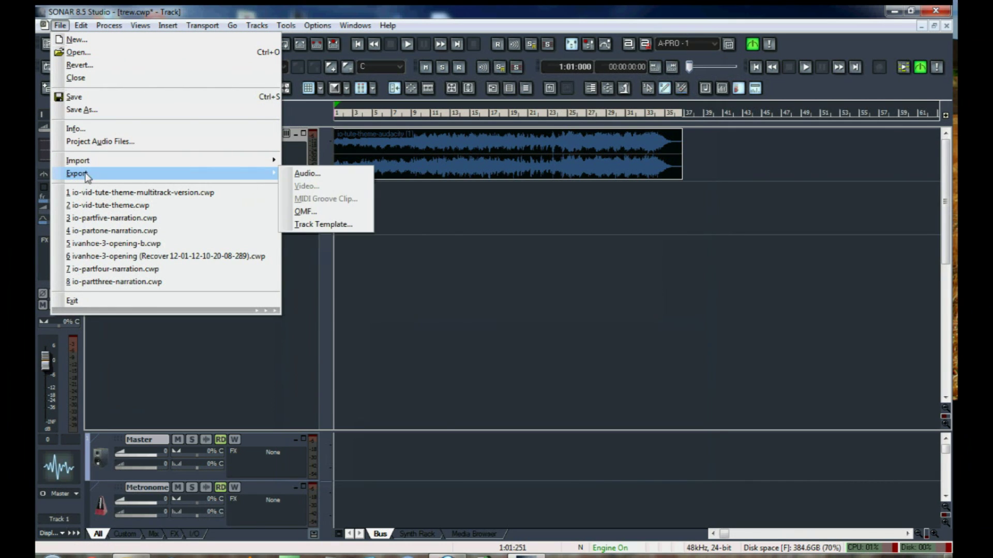
pyautogui.click(325, 175)
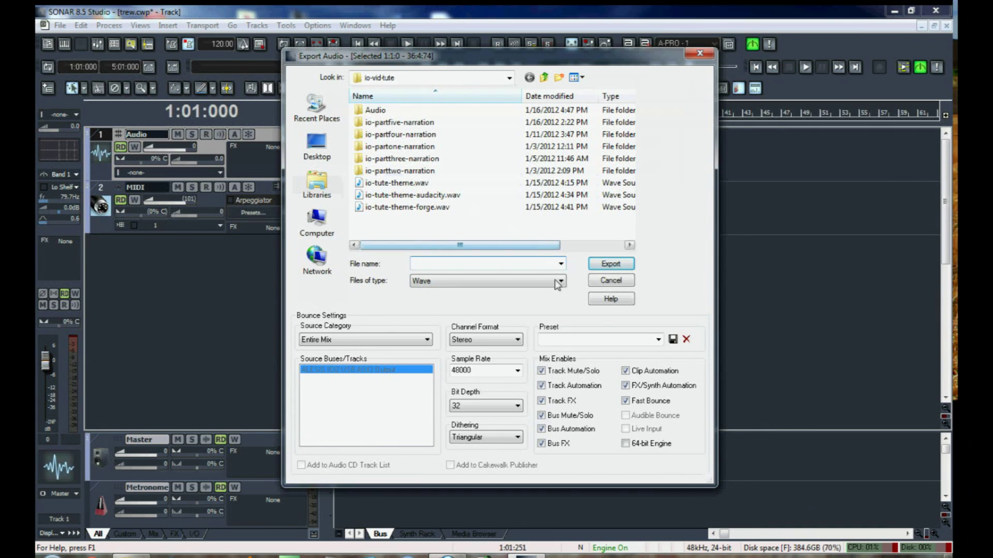
pyautogui.click(560, 281)
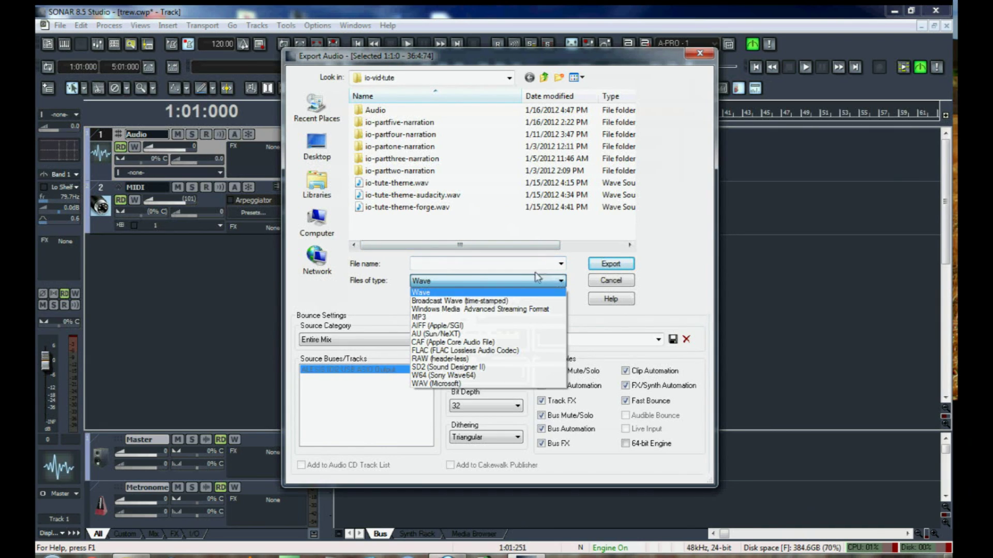
pyautogui.click(419, 317)
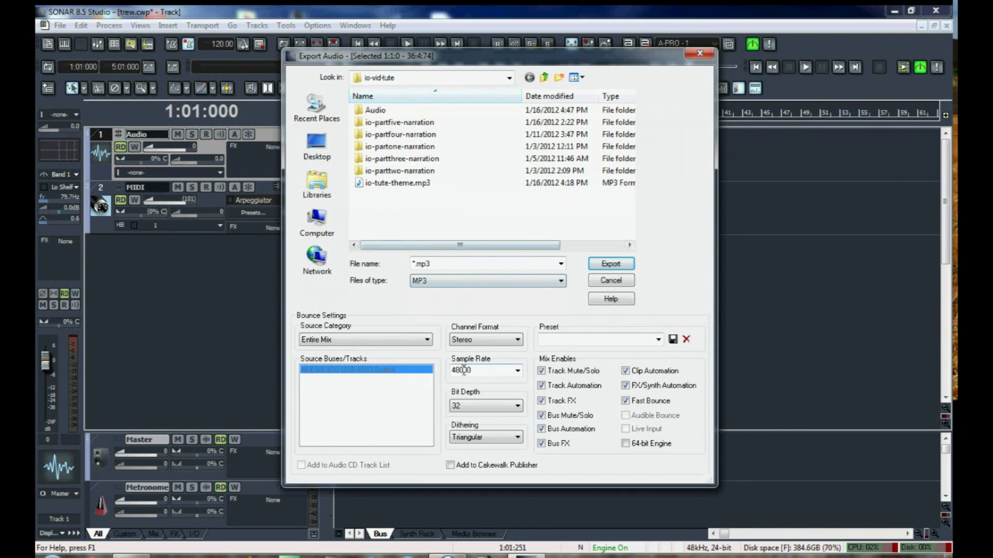
# - Set the export bit depth to 16, name the file io-tute-theme.mp3, and start the MP3 export
pyautogui.click(514, 412)
pyautogui.click(485, 414)
pyautogui.doubleClick(413, 263)
pyautogui.write('io-tute-theme2')
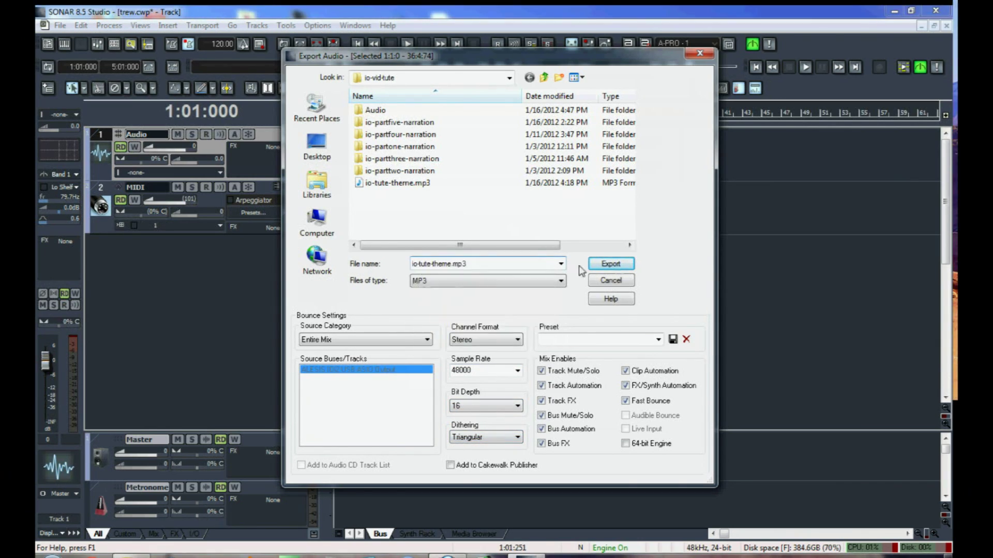
pyautogui.click(616, 268)
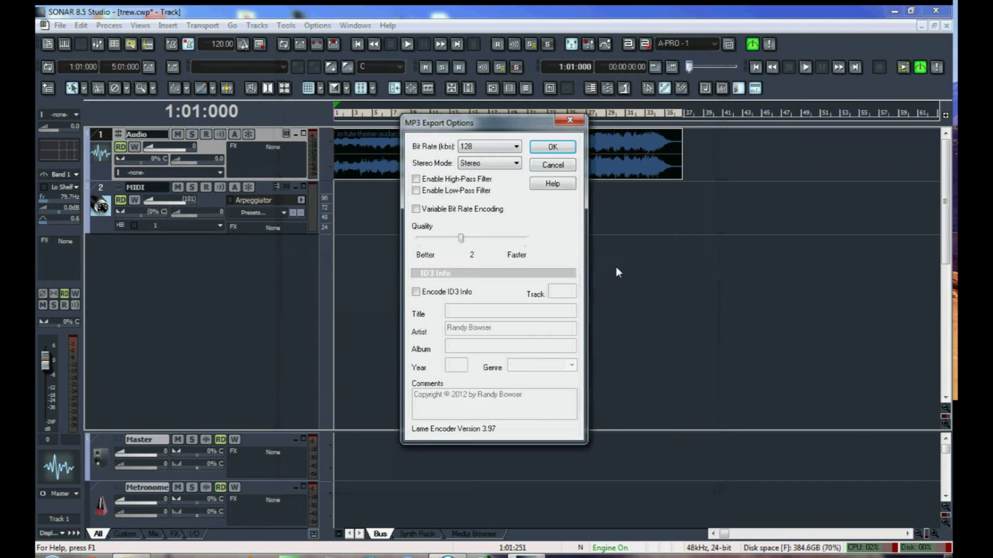
# - Set the MP3 bit rate to 320 and quality to 0, encode ID3 info with title IO Tutorial Theme, year 2012 and genre Instrumental, and export
pyautogui.click(516, 147)
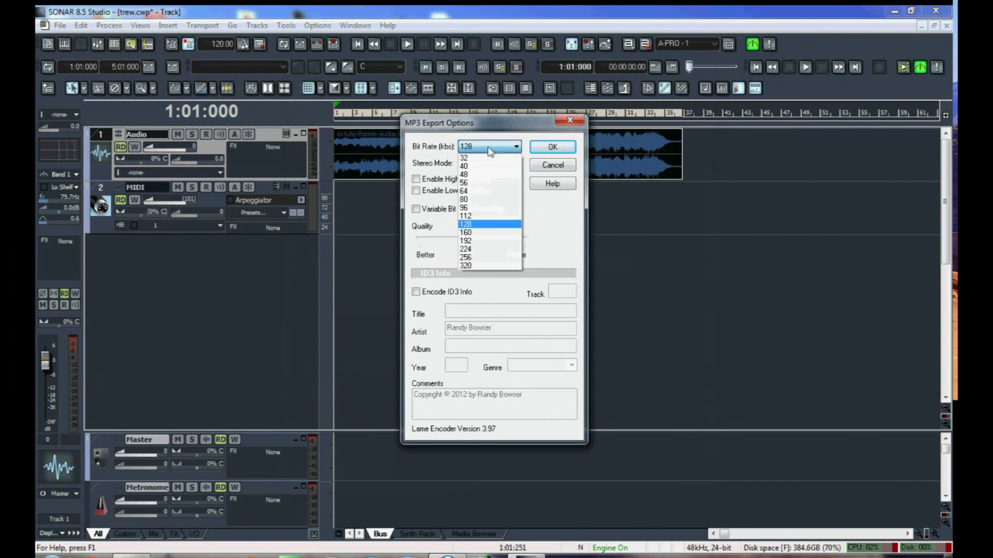
pyautogui.click(481, 261)
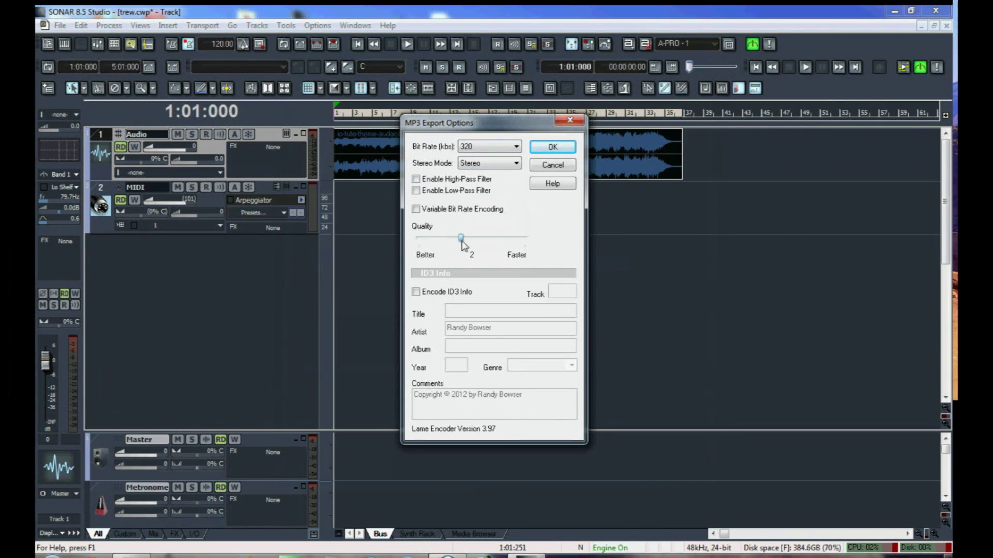
pyautogui.click(417, 292)
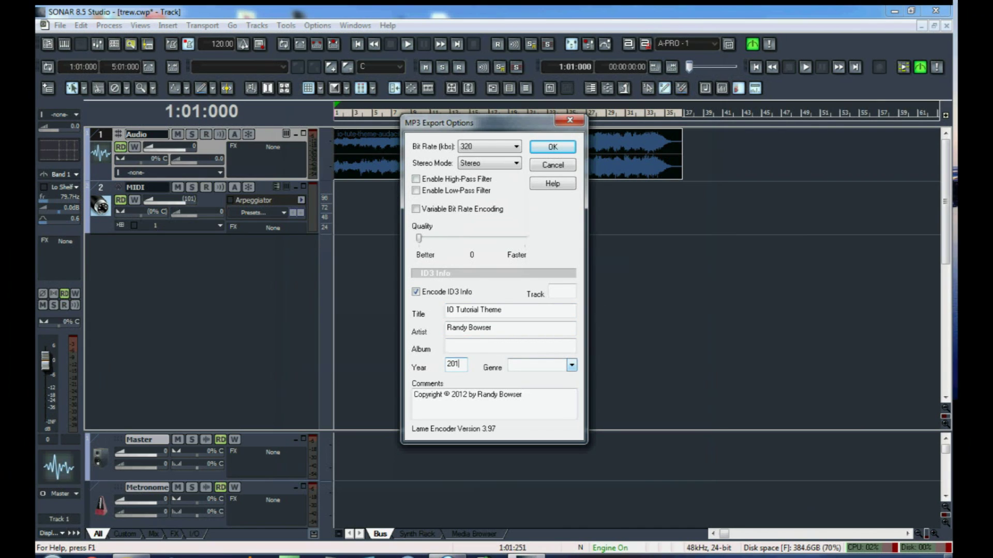
pyautogui.click(572, 366)
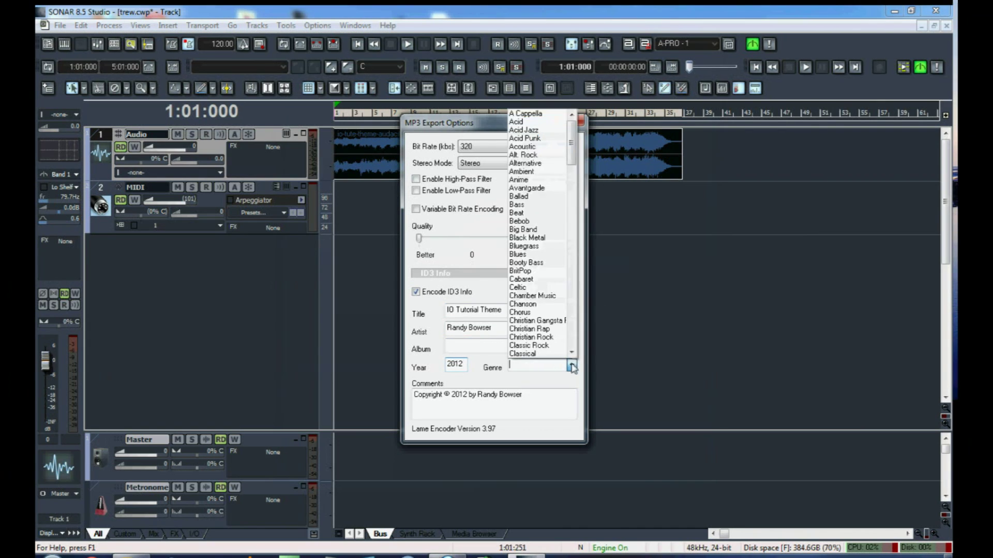
pyautogui.scroll(-10, 569, 286)
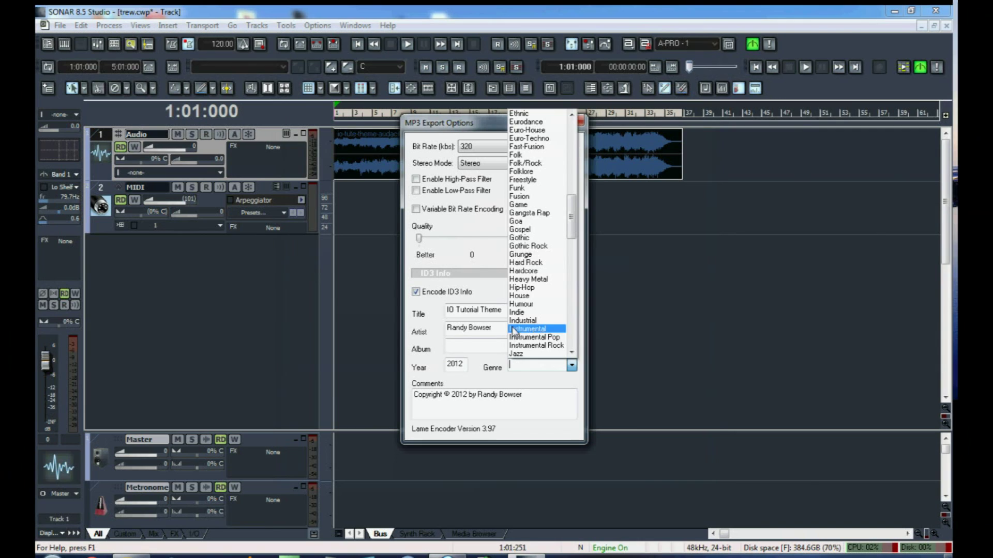
pyautogui.click(561, 330)
pyautogui.click(551, 400)
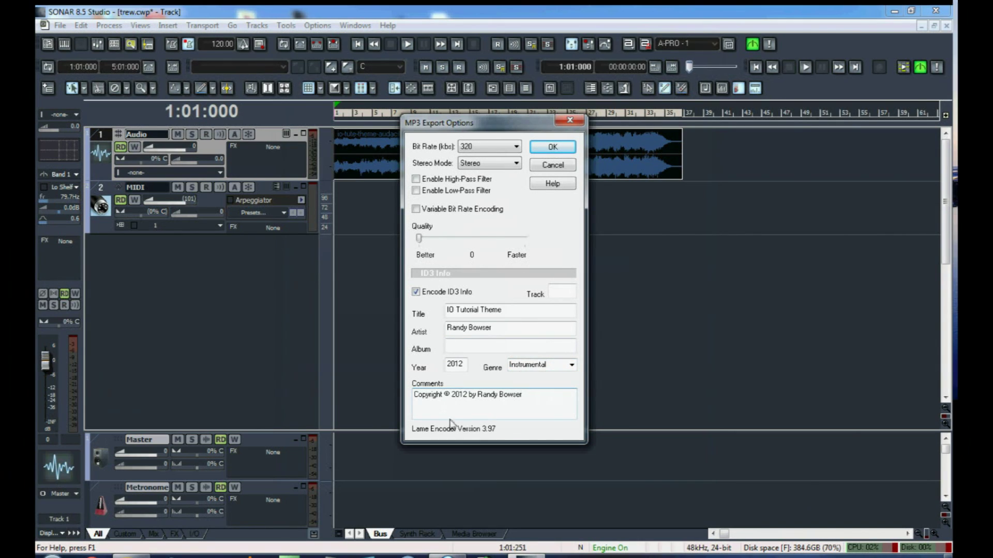
pyautogui.click(552, 148)
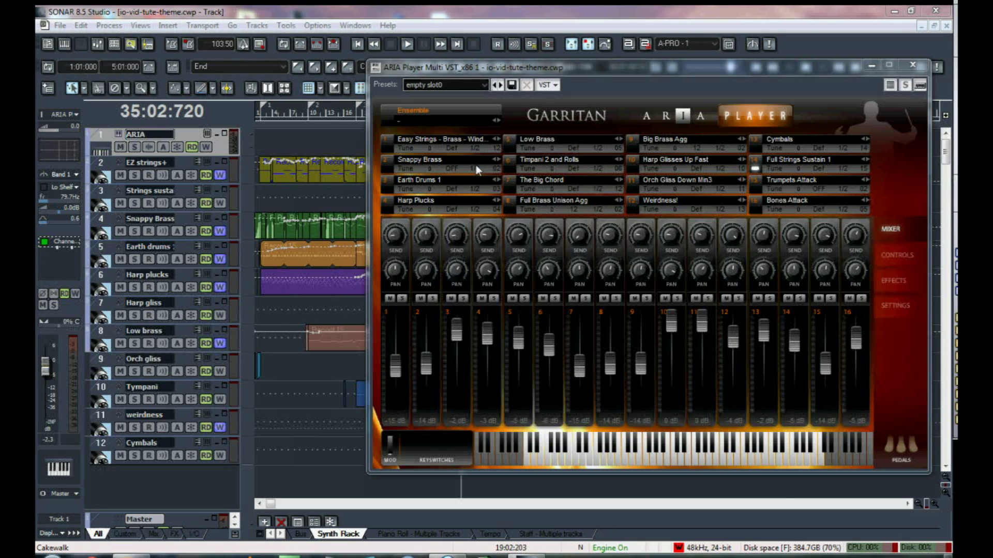
# - In ARIA Player, route Snappy Brass to output 3/4, Earth Drums 1 to 5/6, Harp Plucks to 7/8, and the remaining slots to successive pairs through 31/32
pyautogui.click(476, 168)
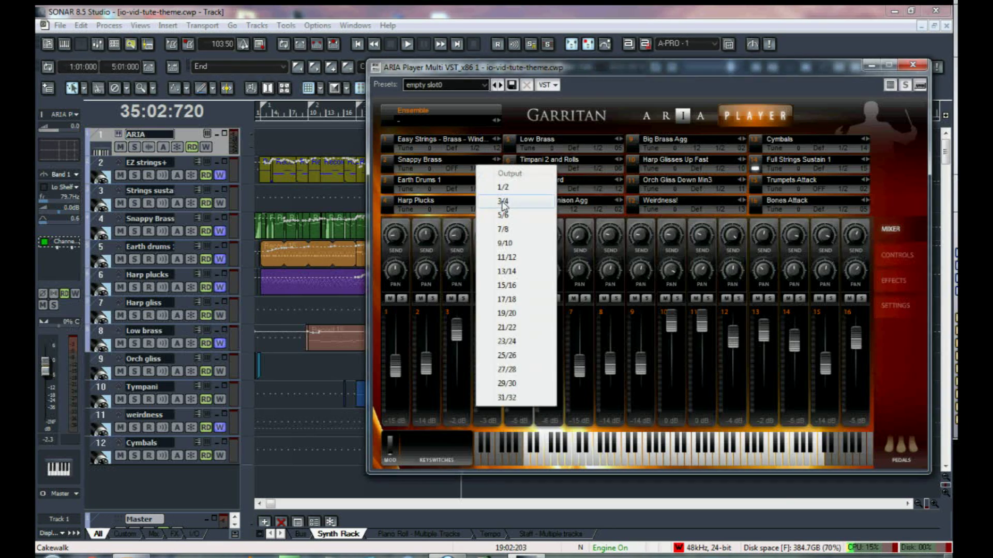
pyautogui.click(502, 201)
pyautogui.click(477, 189)
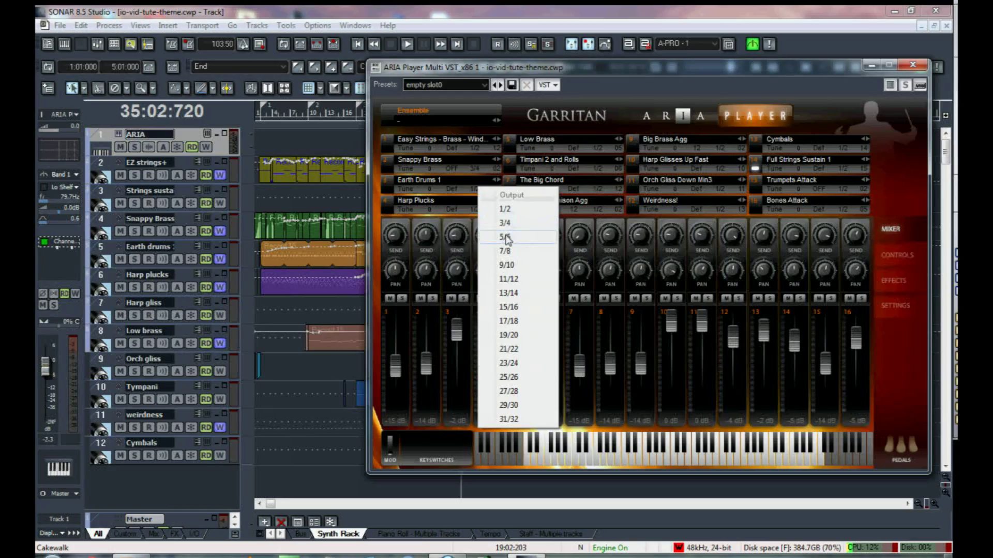
pyautogui.click(505, 236)
pyautogui.click(476, 209)
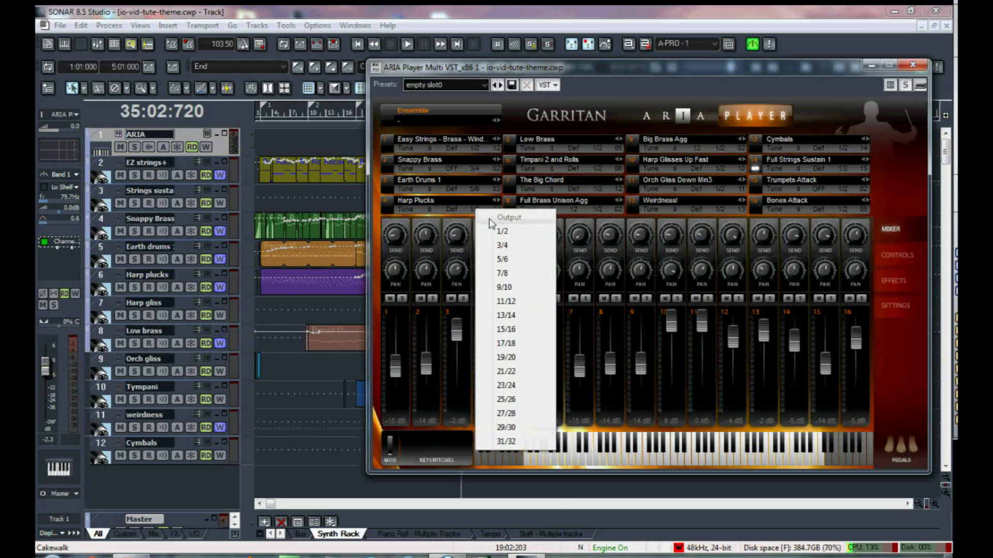
pyautogui.click(503, 273)
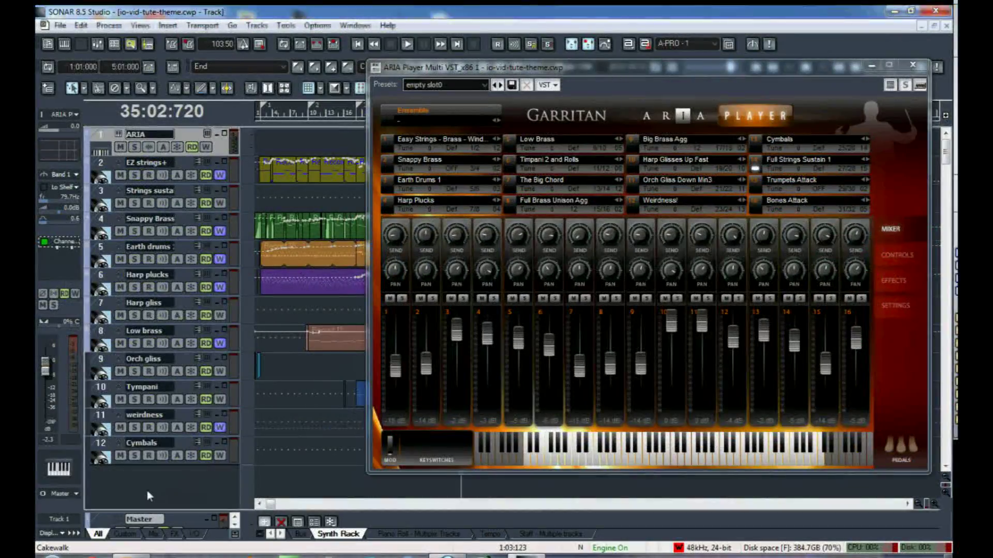
# - Insert 15 audio tracks and 0 MIDI tracks into the project, with Master as their main destination
pyautogui.rightClick(147, 491)
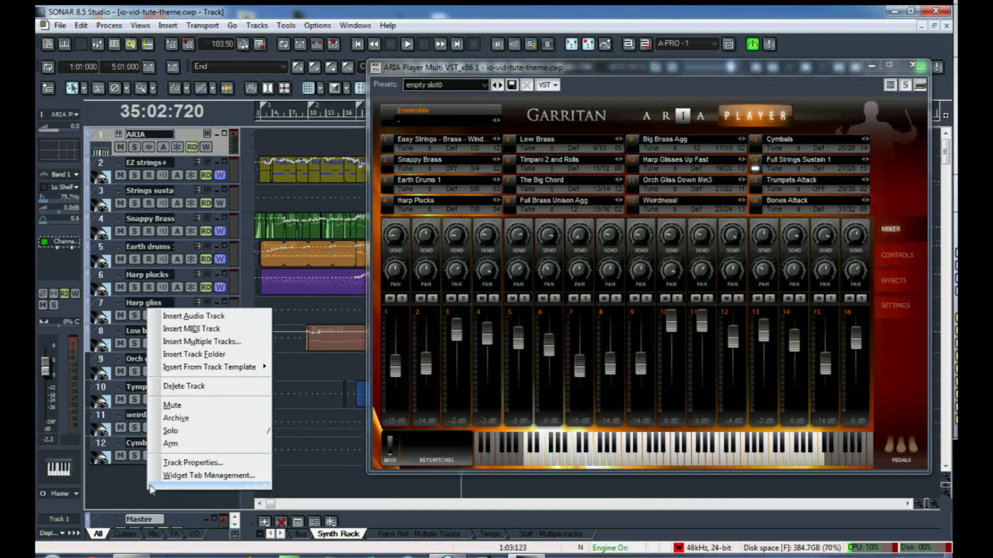
pyautogui.click(185, 342)
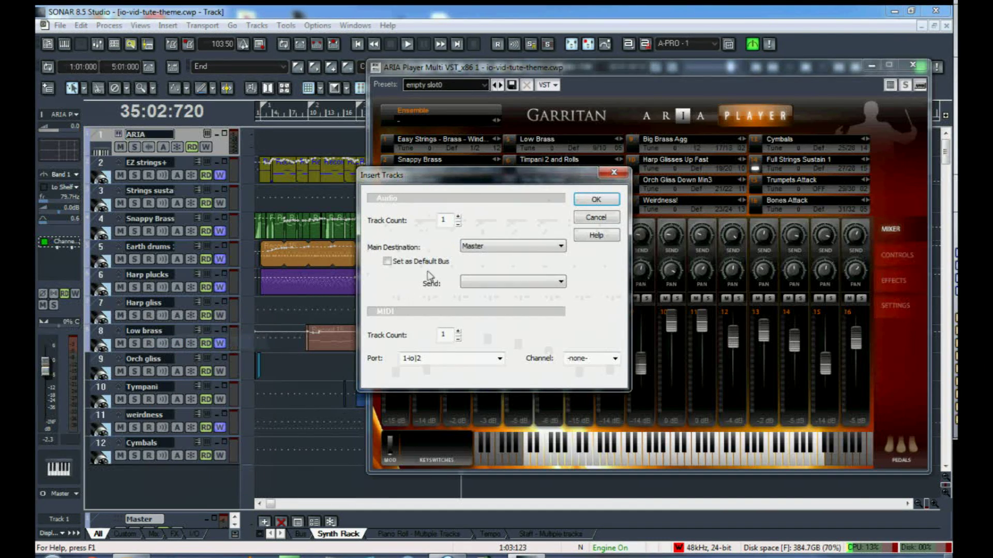
pyautogui.doubleClick(448, 221)
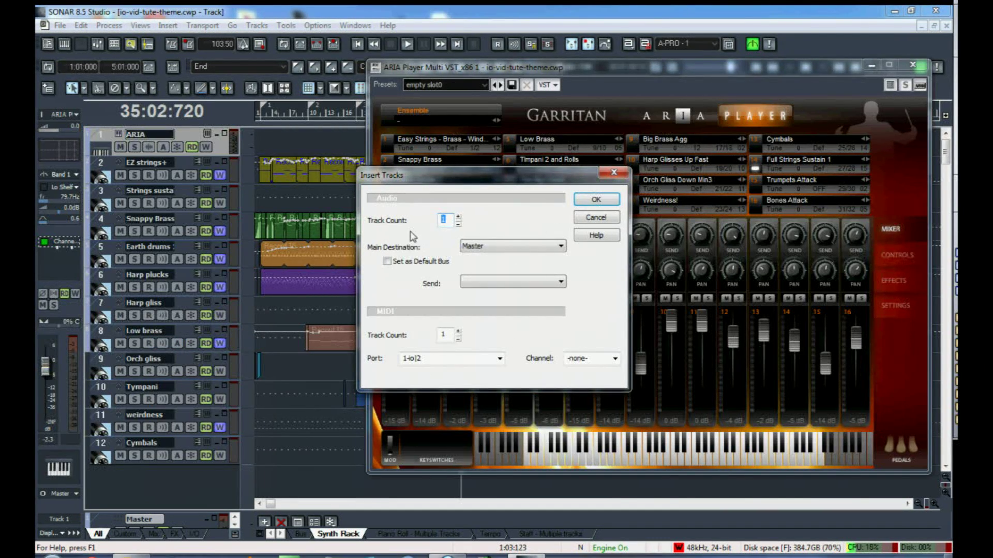
pyautogui.write('15')
pyautogui.doubleClick(451, 335)
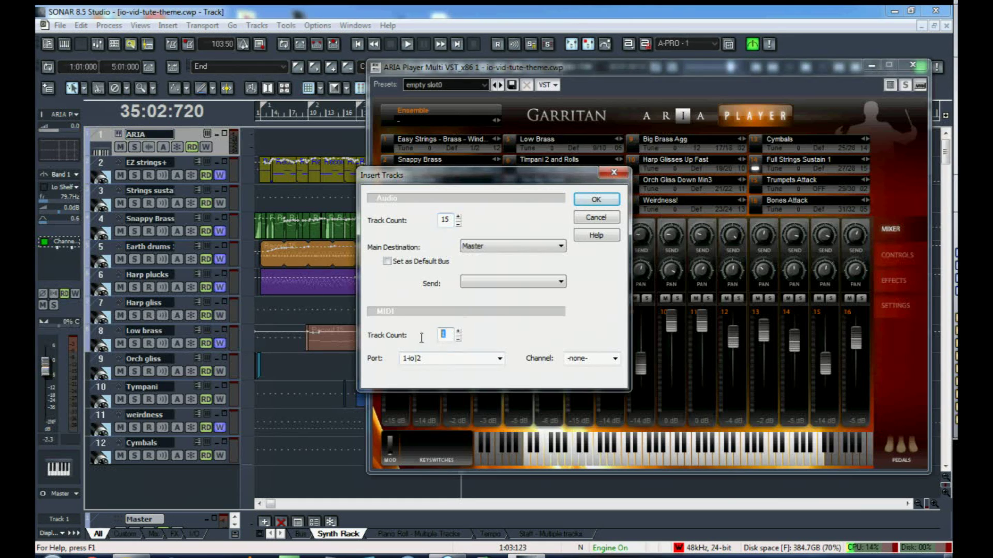
pyautogui.write('0')
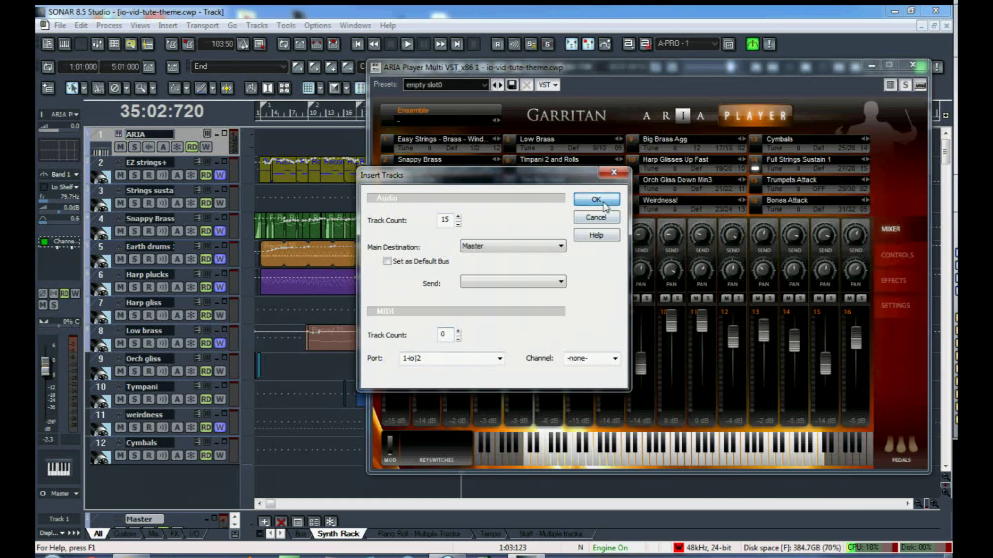
pyautogui.click(597, 201)
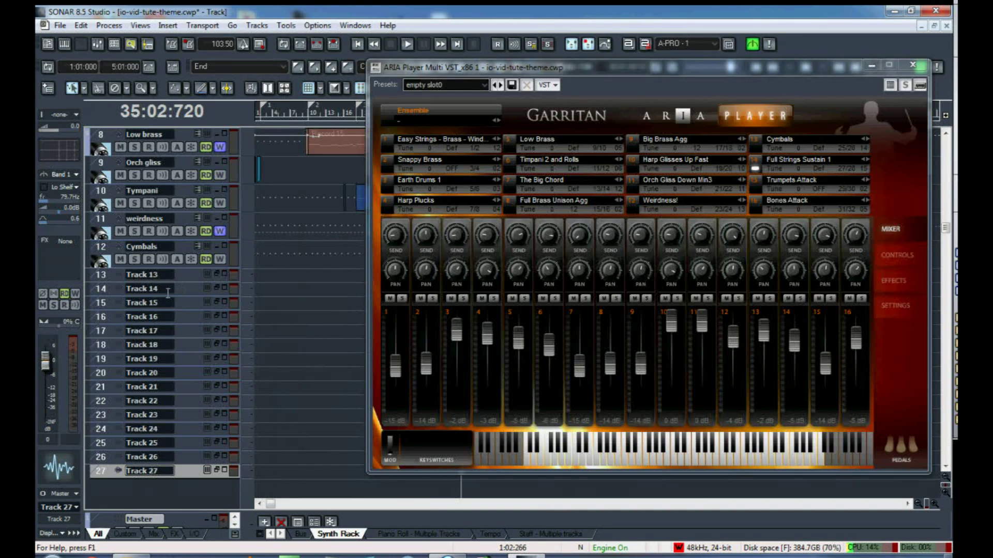
# - Move the ARIA synth track below the Cymbals track, directly above the new audio tracks
pyautogui.scroll(7, 283, 324)
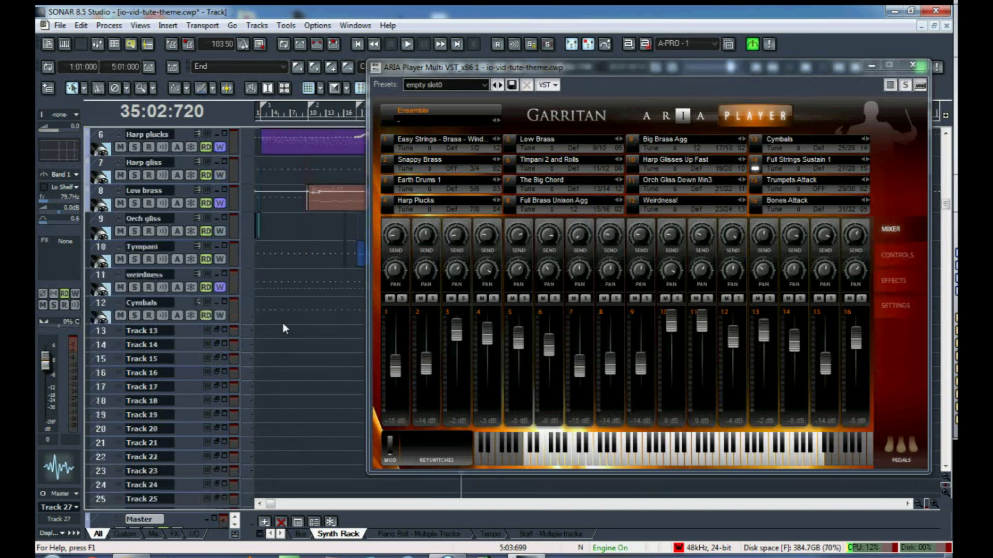
pyautogui.moveTo(217, 143); pyautogui.dragTo(209, 466)
pyautogui.scroll(-2, 343, 427)
pyautogui.scroll(-1, 348, 429)
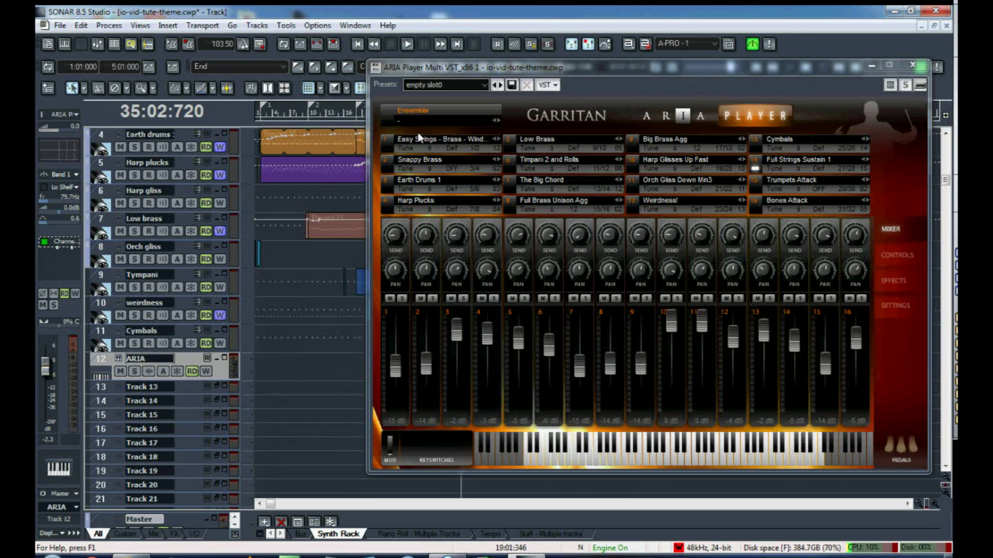
# - Rename the ARIA track EZ, track 13 Snappy and track 14 Earth, and name the remaining new tracks after their ARIA instruments
pyautogui.doubleClick(145, 359)
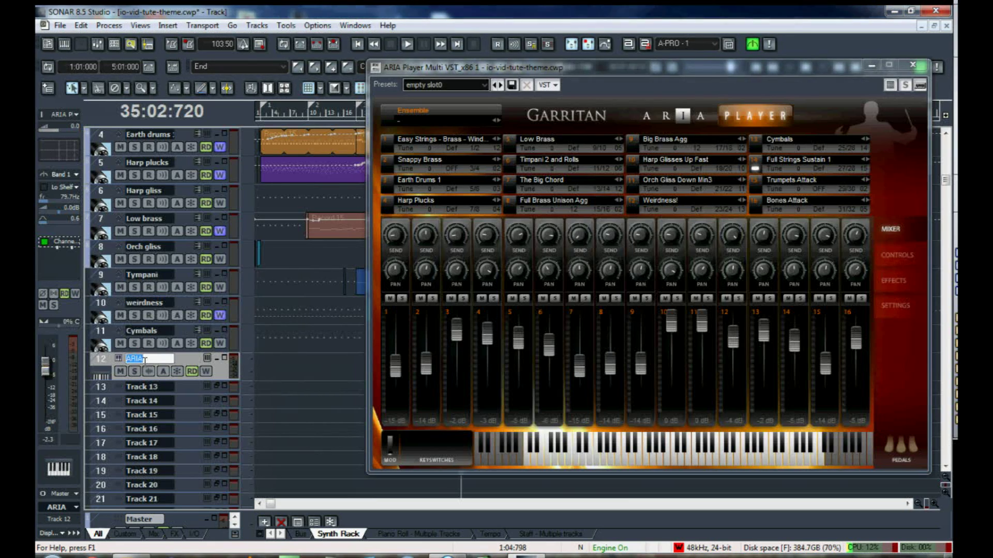
pyautogui.write('EZ')
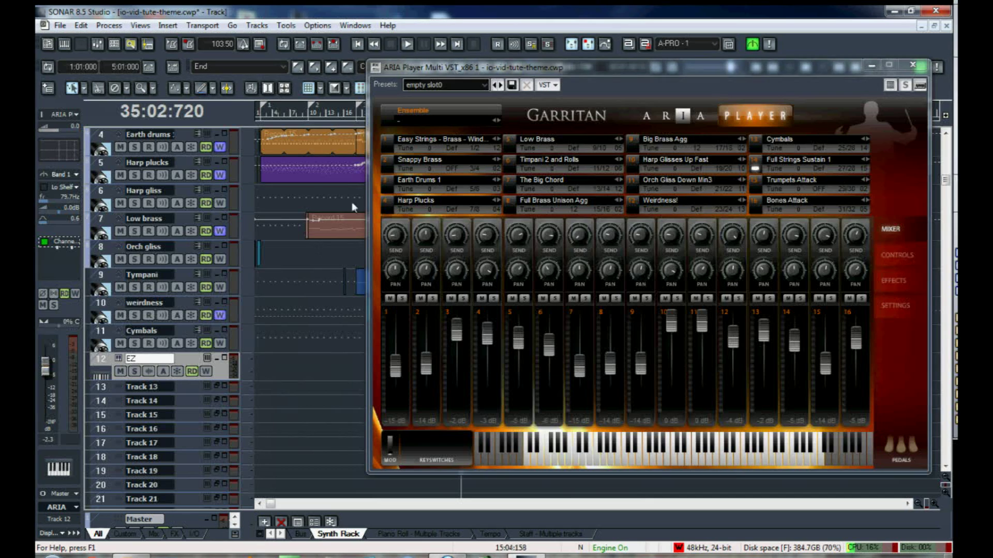
pyautogui.doubleClick(139, 386)
pyautogui.write('Snappy')
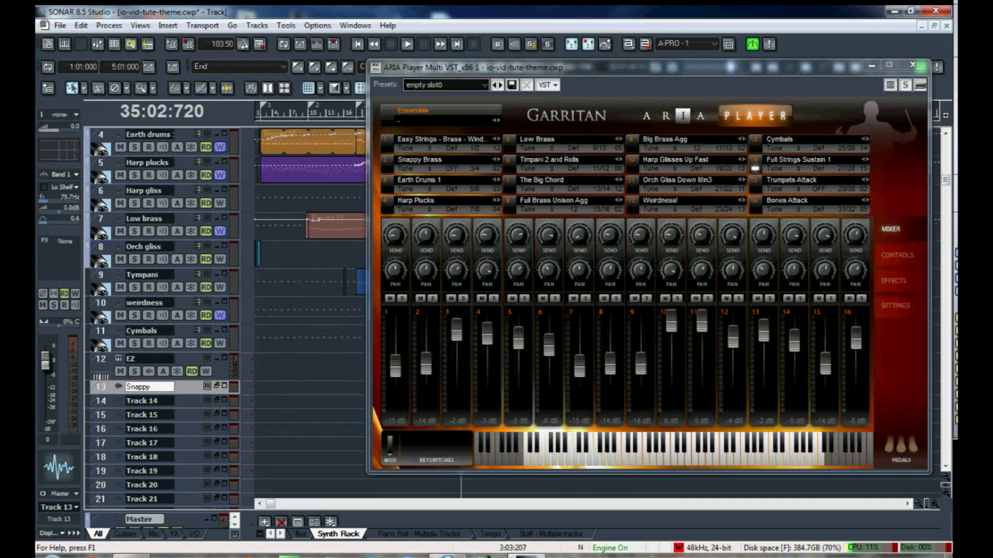
pyautogui.press('Tab')
pyautogui.write('Ea')
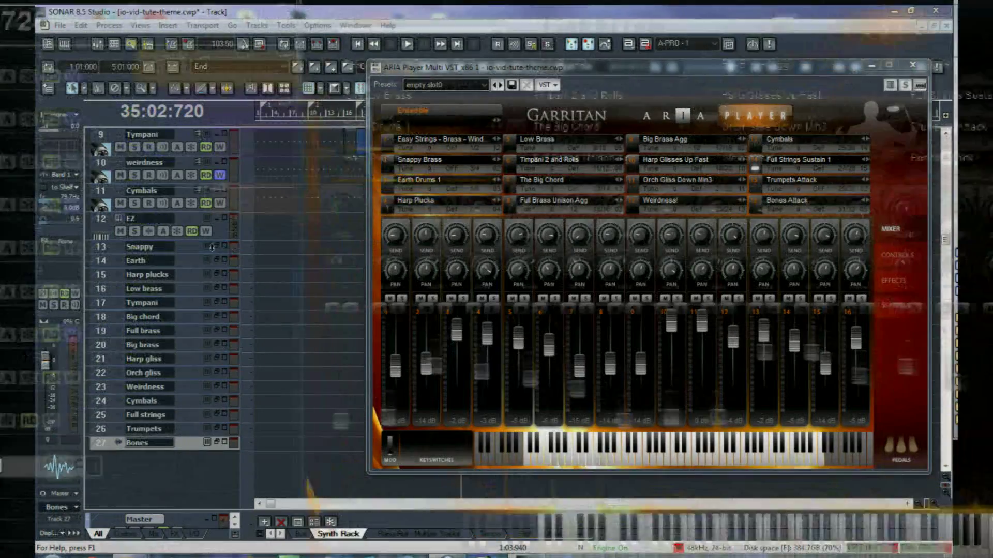
pyautogui.click(168, 26)
pyautogui.moveTo(196, 160)
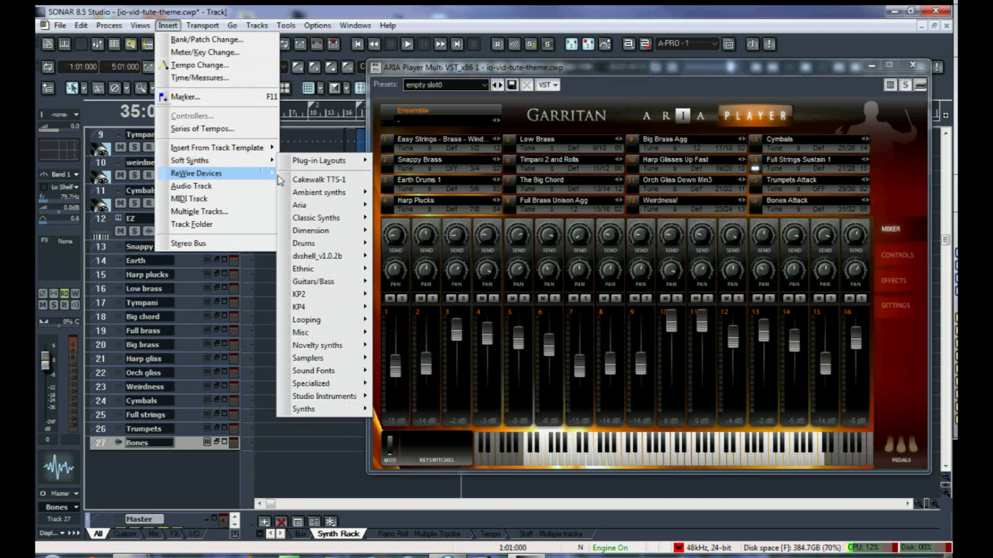
pyautogui.moveTo(352, 209)
pyautogui.click(416, 205)
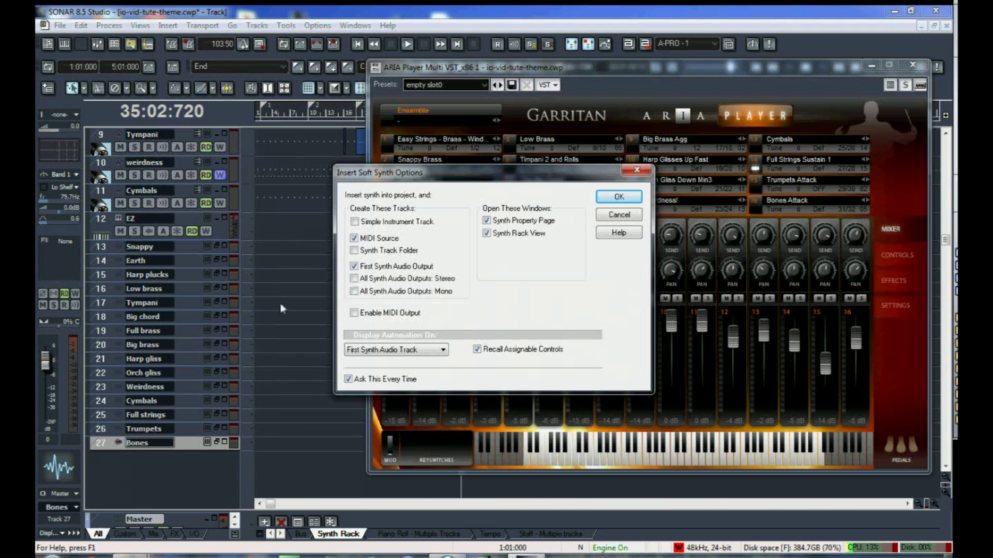
pyautogui.click(609, 218)
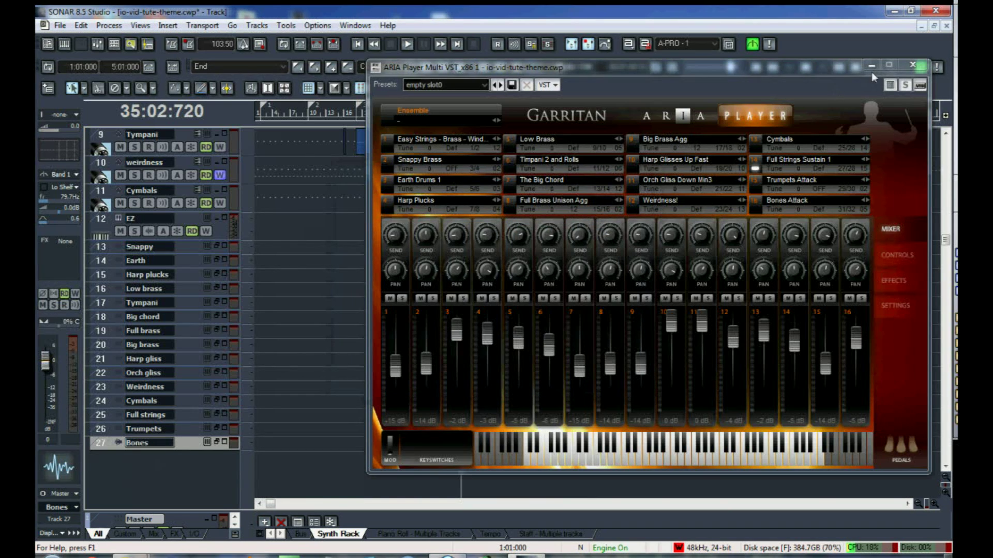
# - Close the ARIA Player window and check the input assignment of the EZ track in its maximized strip
pyautogui.click(913, 64)
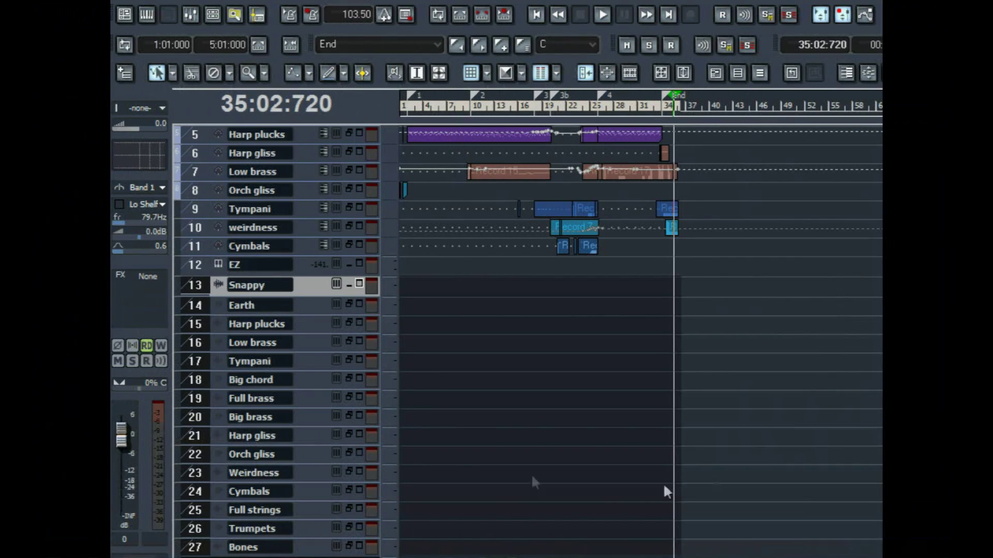
pyautogui.click(359, 265)
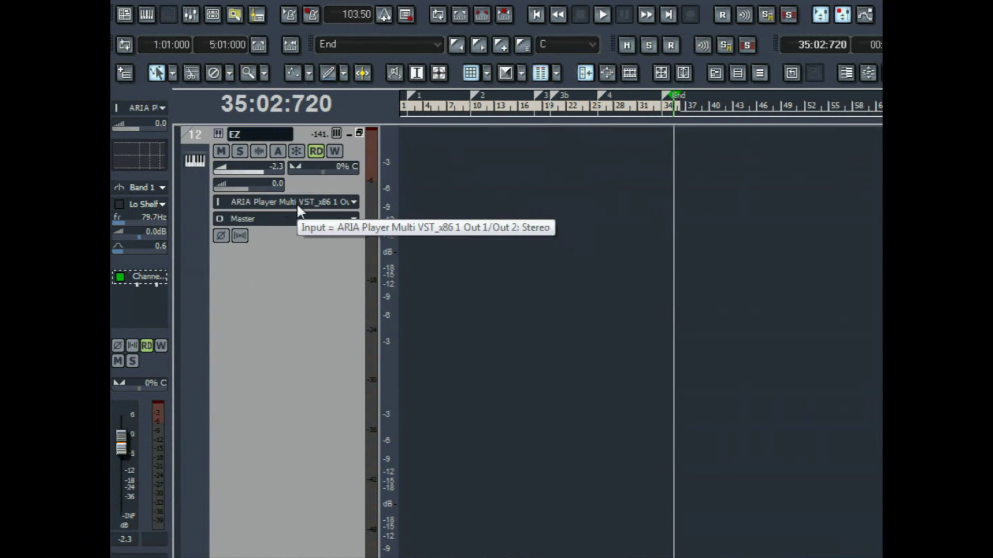
pyautogui.click(358, 133)
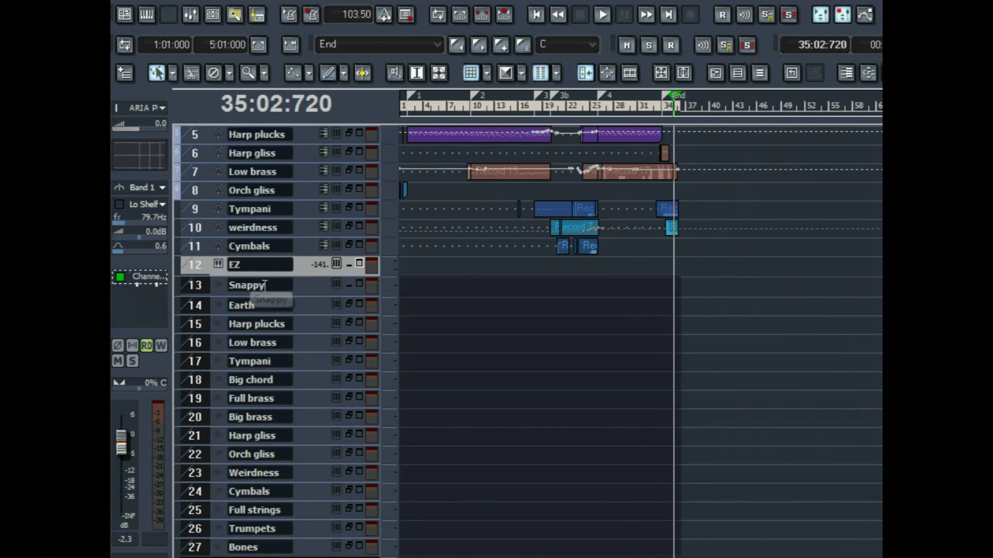
# - Set the Snappy track's input to ARIA Player Multi VST_x86 1, Out 3/Out 4: Stereo
pyautogui.click(359, 285)
pyautogui.click(354, 202)
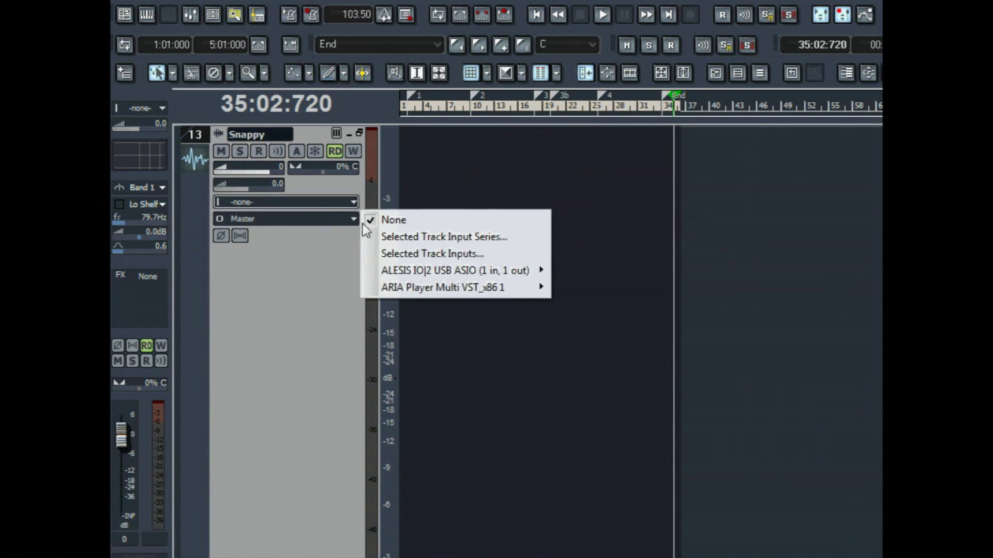
pyautogui.moveTo(399, 288)
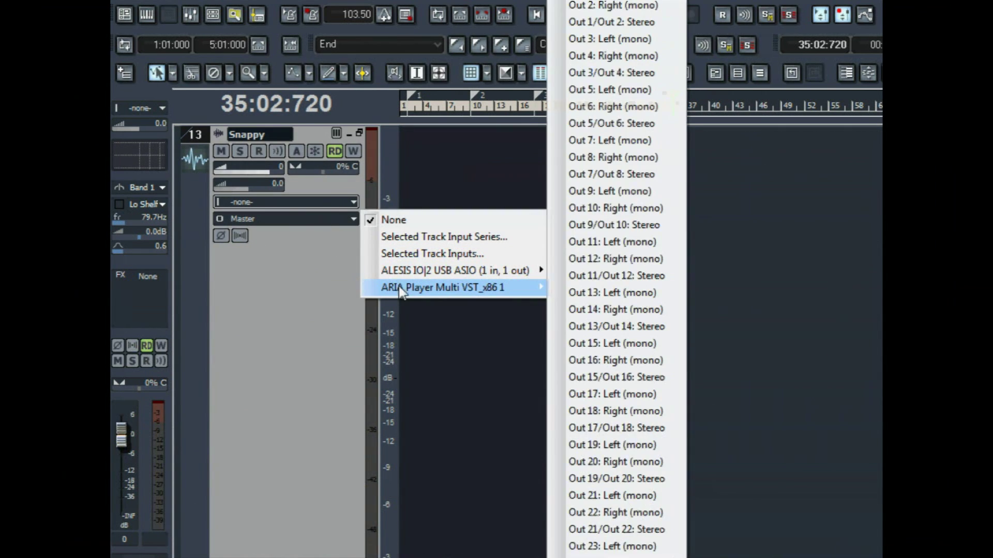
pyautogui.click(588, 76)
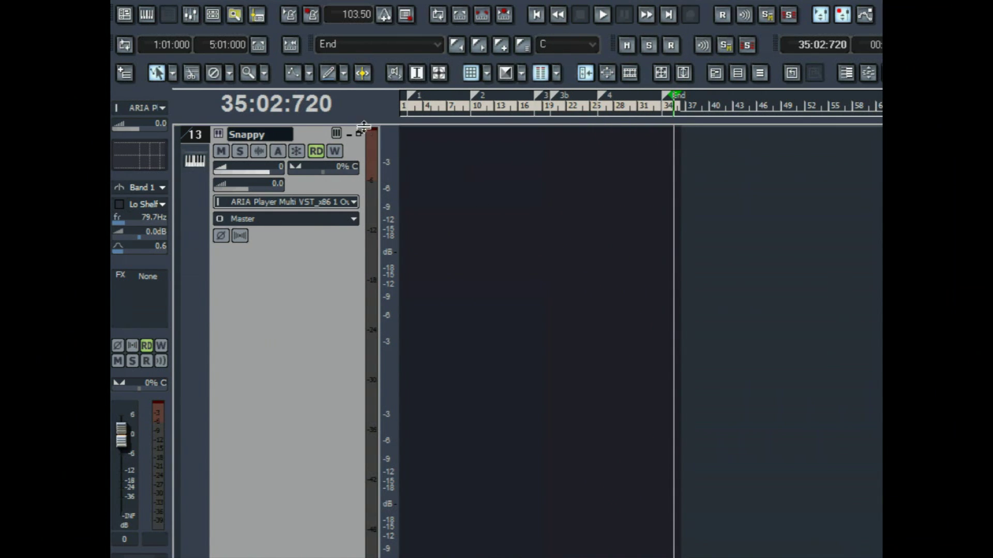
pyautogui.click(359, 133)
# - Set the Earth track's input to ARIA Player Multi VST_x86 1, Out 5/Out 6: Stereo
pyautogui.click(359, 304)
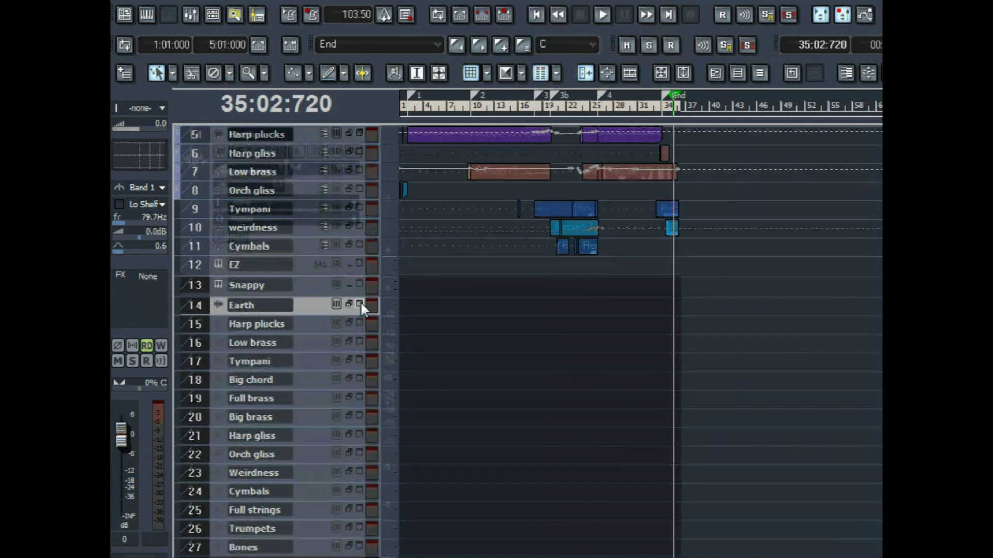
pyautogui.click(354, 202)
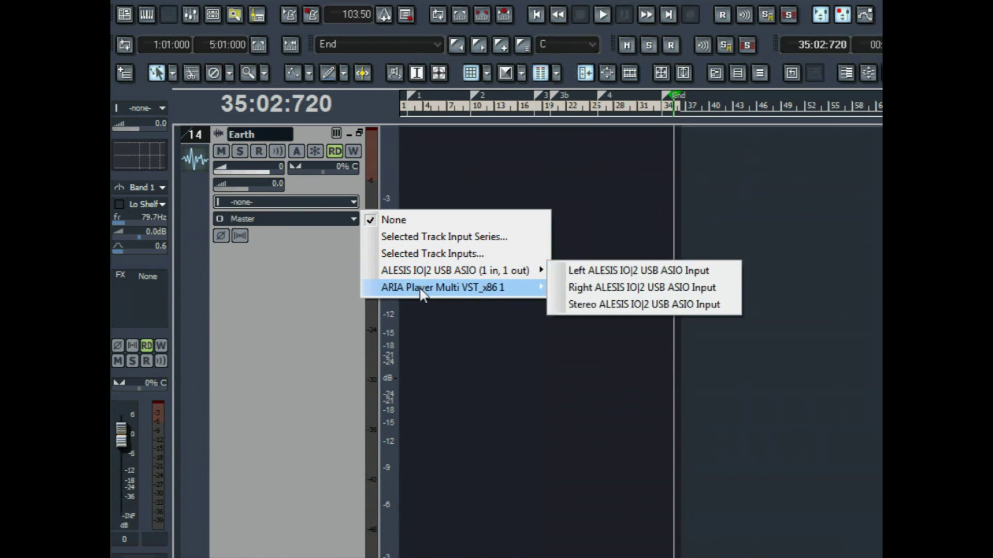
pyautogui.moveTo(426, 288)
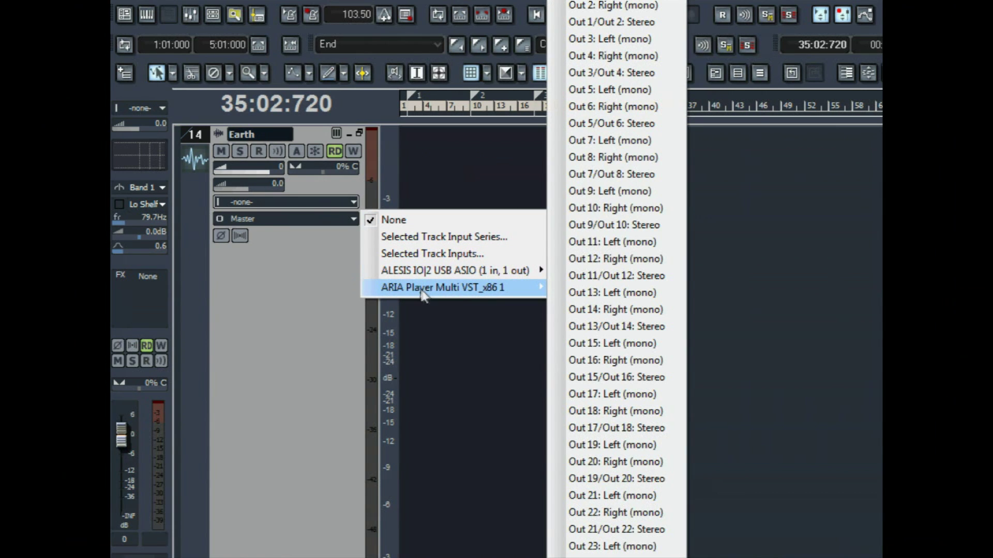
pyautogui.click(606, 125)
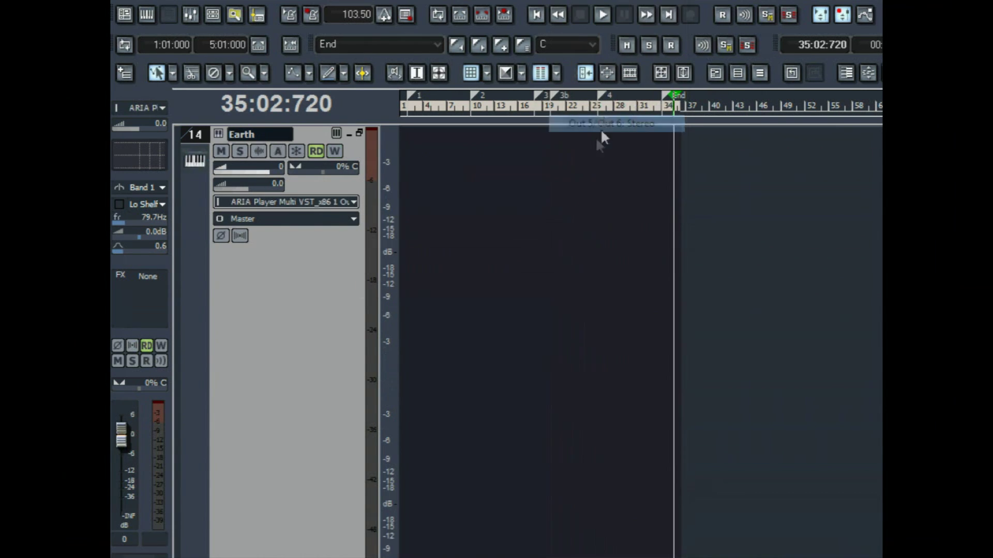
pyautogui.click(359, 133)
pyautogui.click(221, 409)
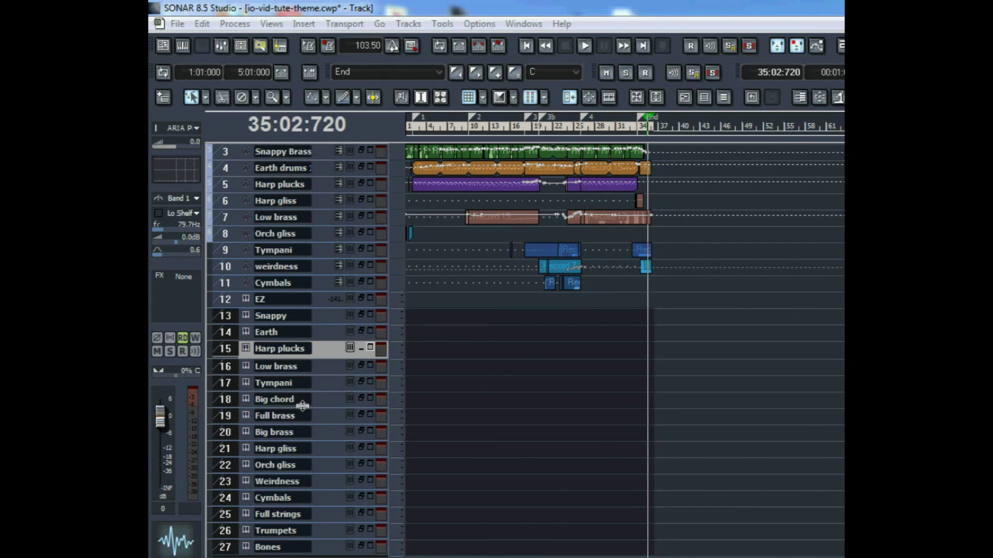
# - Select every track from track 1, EZ strings+, through track 27, Bones
pyautogui.scroll(2, 302, 406)
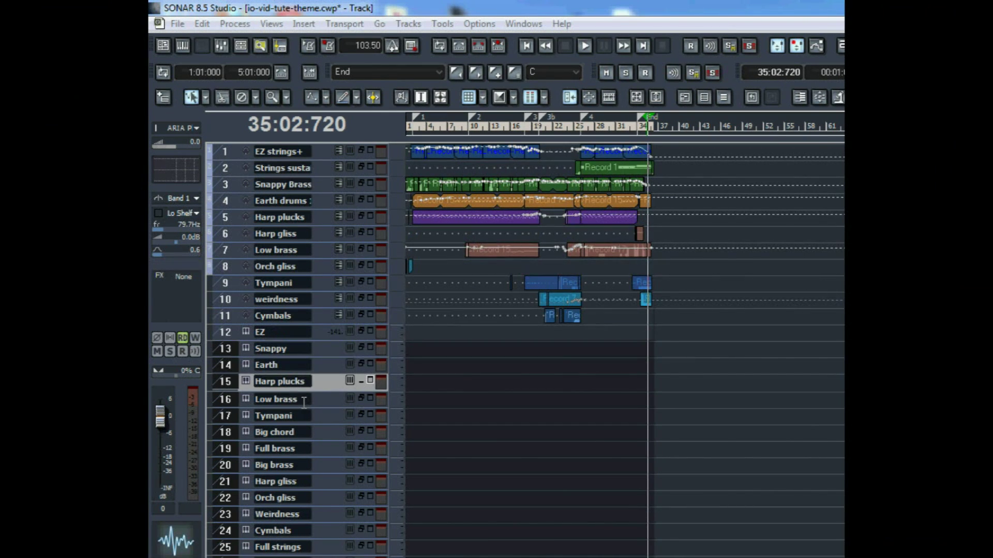
pyautogui.click(229, 154)
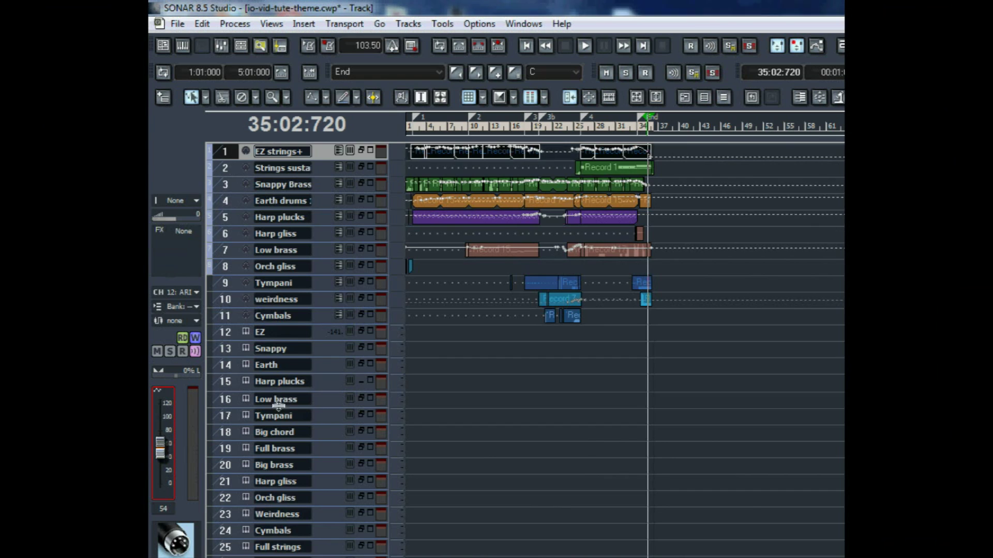
pyautogui.scroll(-3, 278, 439)
pyautogui.click(225, 483)
pyautogui.scroll(3, 528, 417)
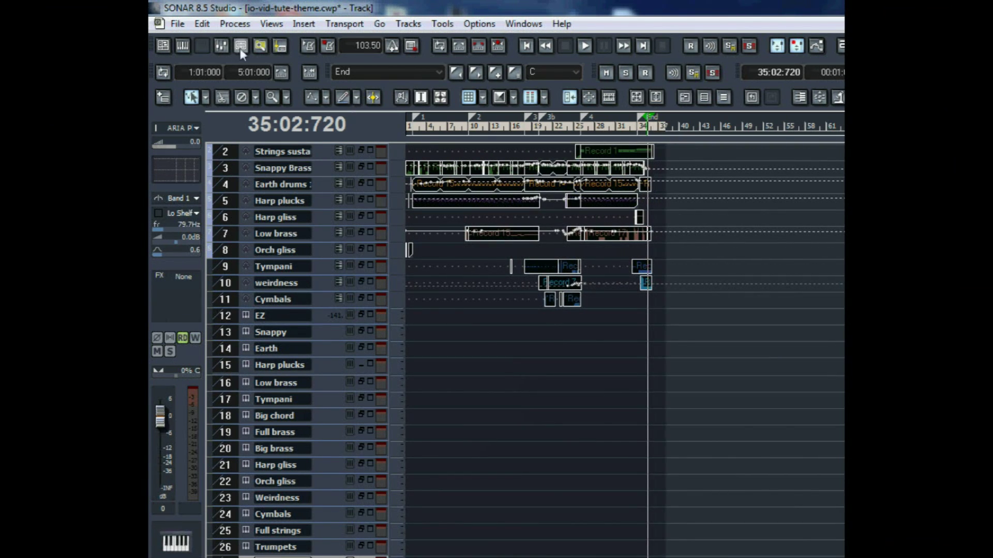
# - Start bouncing the selection to tracks and check the source list in the bounce settings
pyautogui.click(202, 24)
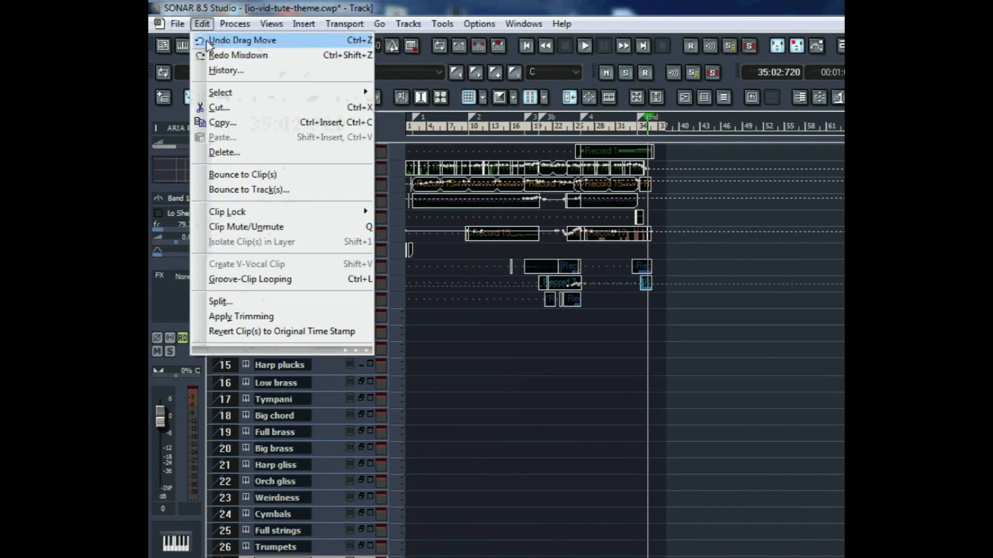
pyautogui.click(268, 192)
pyautogui.moveTo(721, 165); pyautogui.dragTo(496, 153)
pyautogui.moveTo(478, 305); pyautogui.dragTo(486, 283)
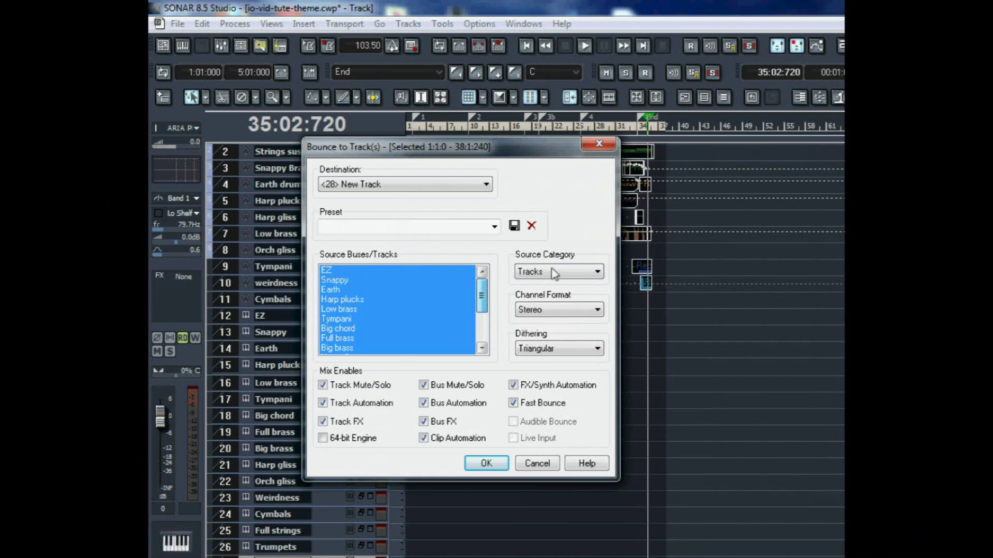
# - Try Entire Mix as the bounce's source category and switch it back to Tracks
pyautogui.click(597, 271)
pyautogui.click(548, 313)
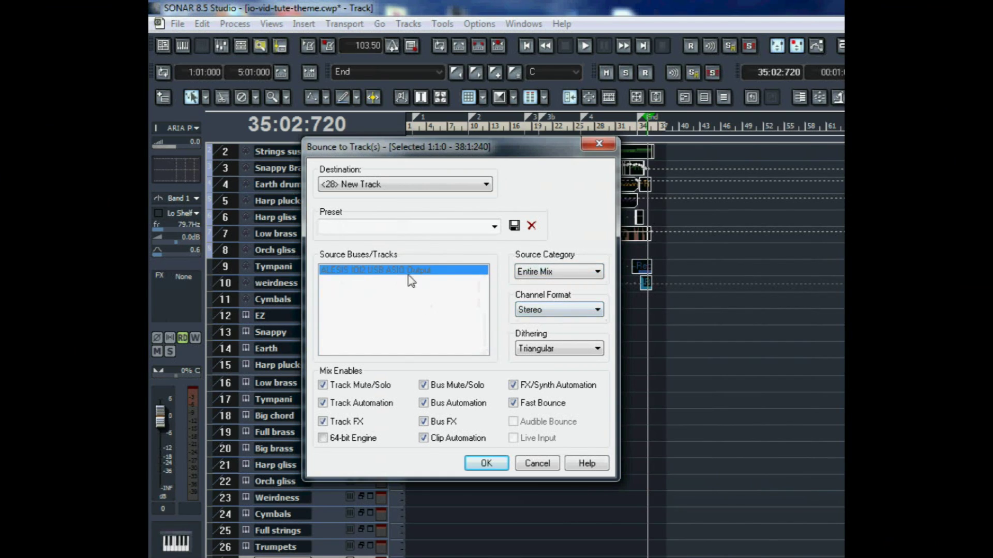
pyautogui.click(596, 274)
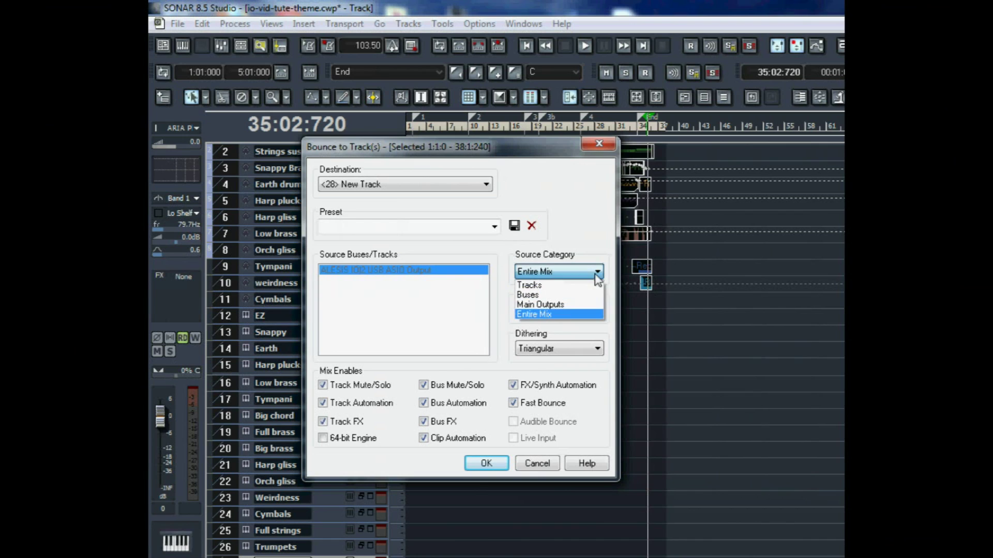
pyautogui.click(574, 284)
# - Bounce all the listed source tracks in stereo to new tracks starting at track 28, and view the bounced clips
pyautogui.moveTo(482, 292); pyautogui.dragTo(484, 268)
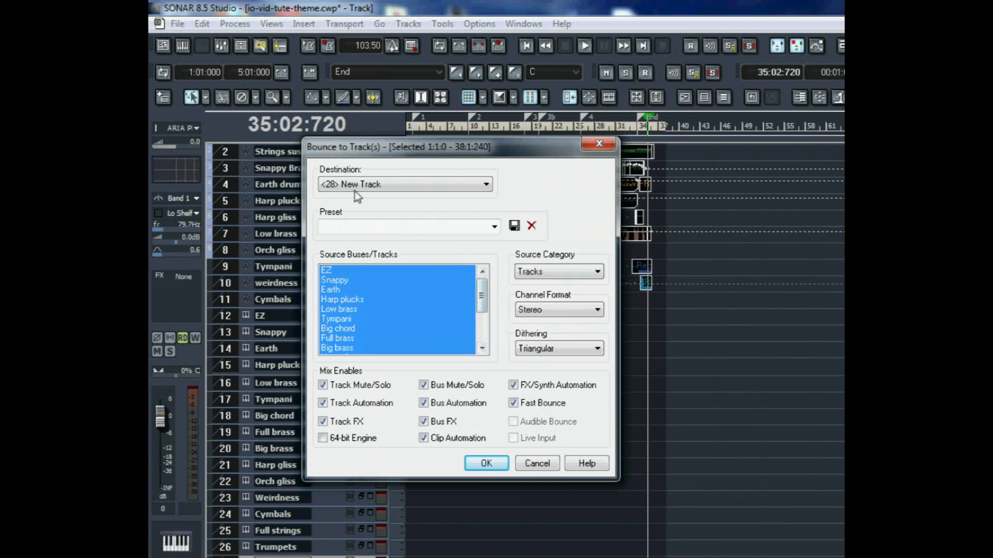
pyautogui.click(486, 463)
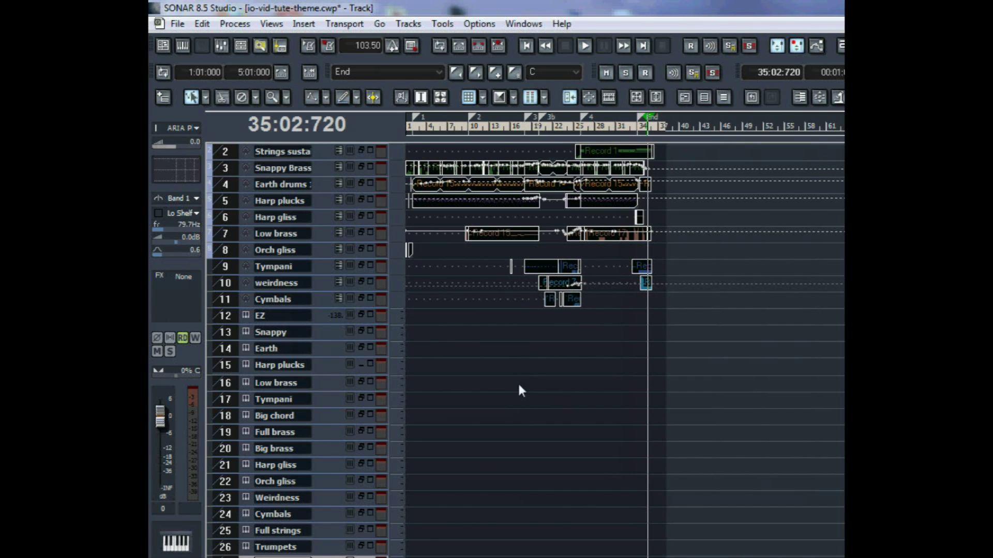
pyautogui.scroll(-4, 520, 389)
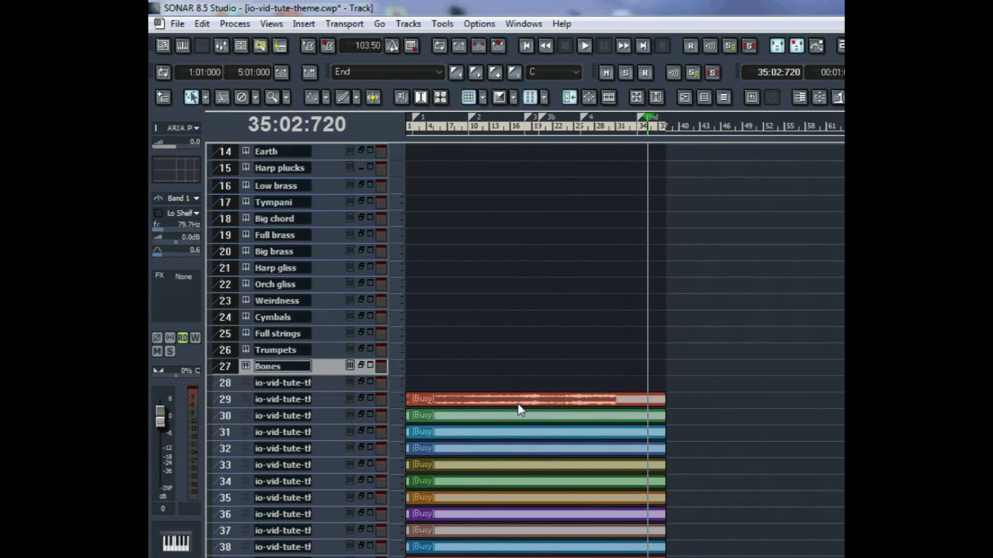
pyautogui.scroll(-2, 518, 406)
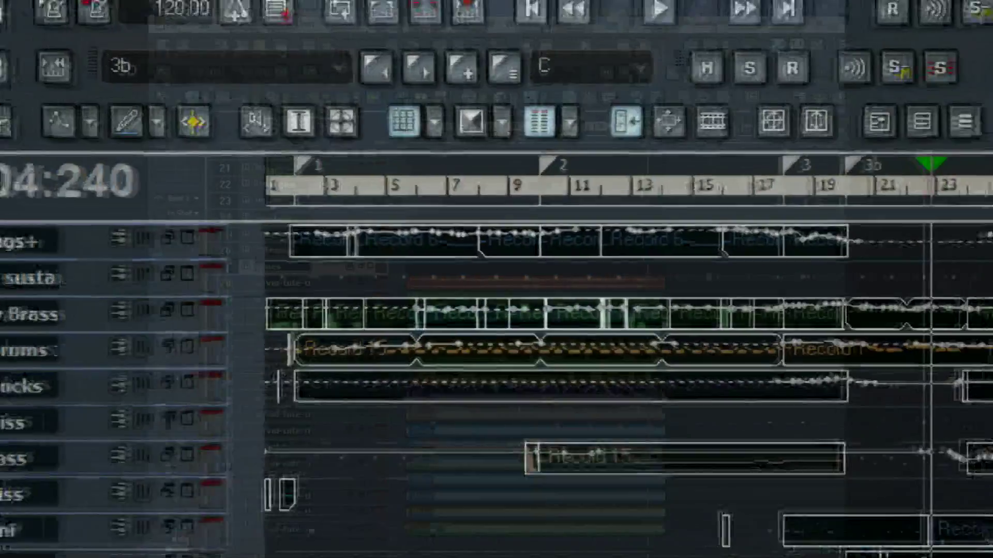
# - Mute and archive the selected original tracks
pyautogui.click(323, 40)
pyautogui.click(340, 96)
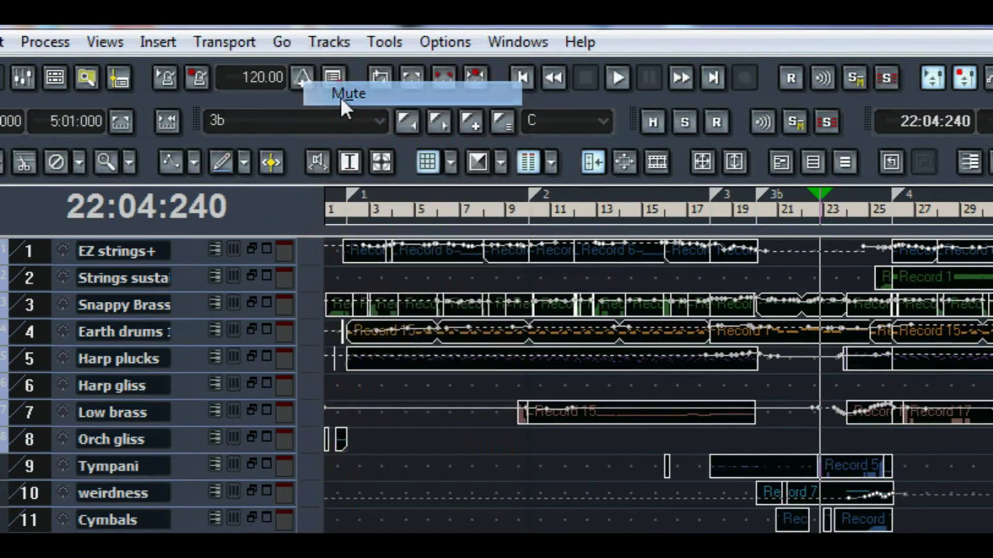
pyautogui.click(323, 41)
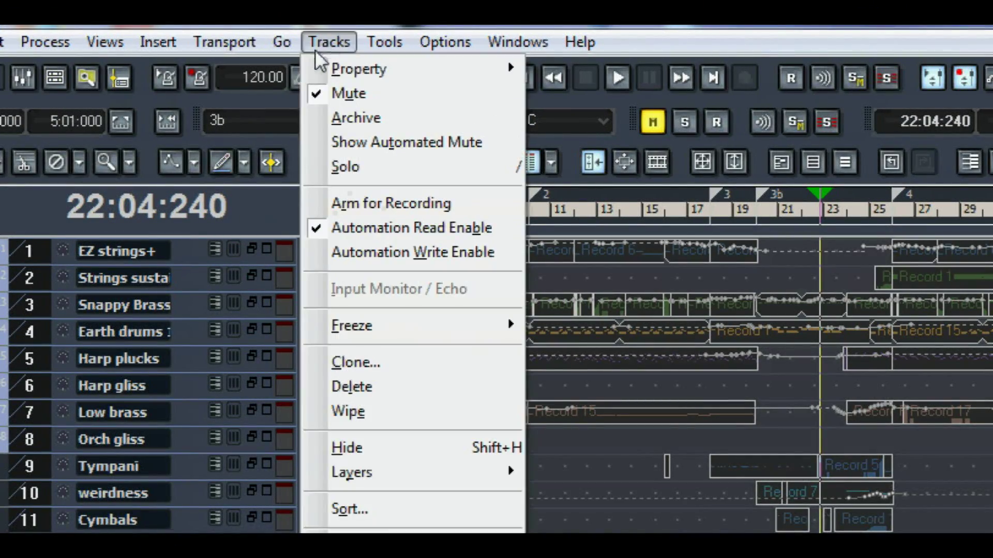
pyautogui.click(335, 115)
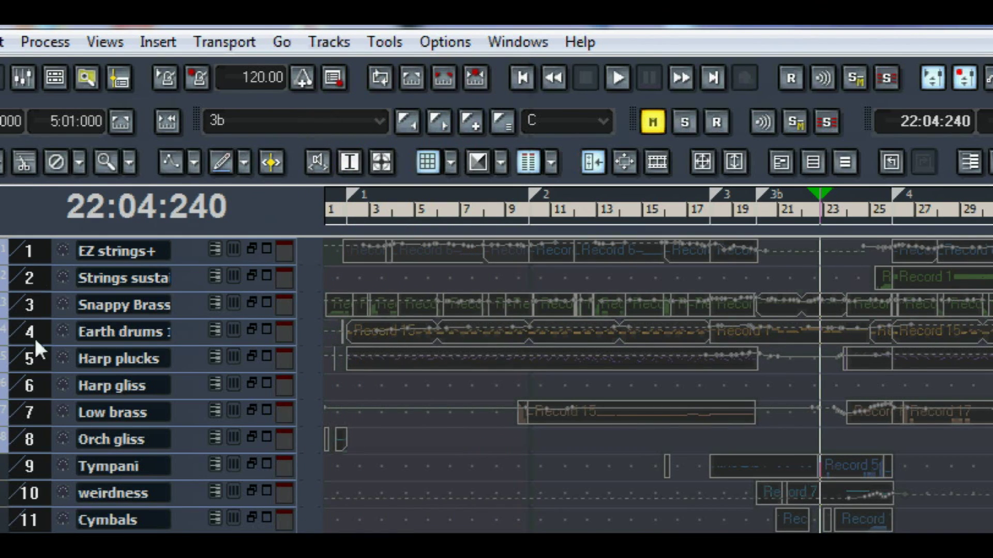
pyautogui.moveTo(181, 269); pyautogui.dragTo(155, 393)
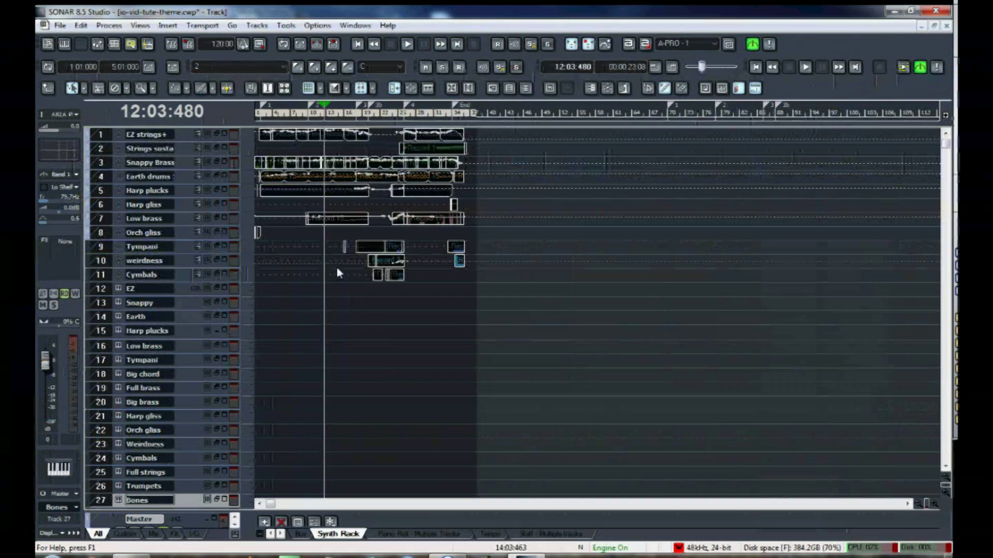
# - Hide tracks 1 to 27 with the Track Manager so only the bounced audio tracks stay in view
pyautogui.press('h')
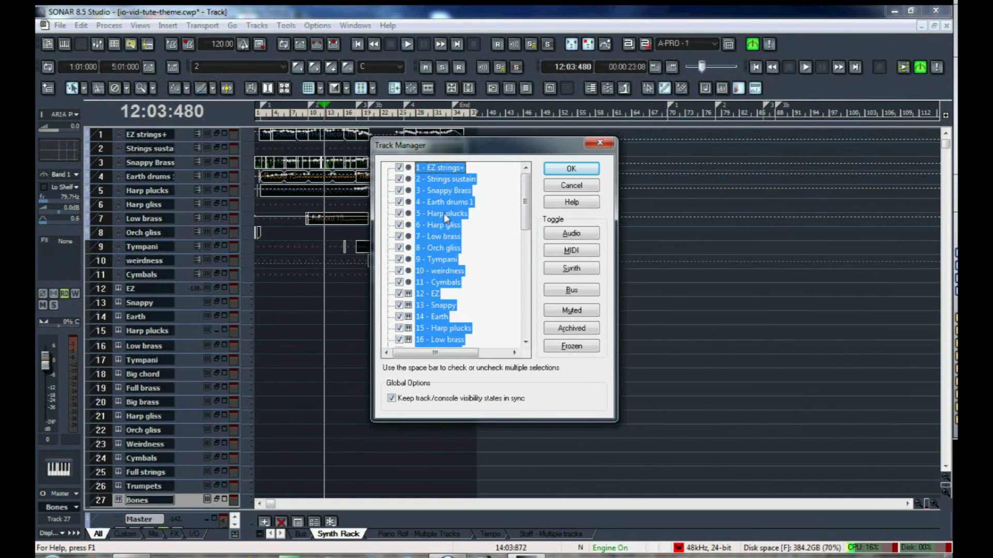
pyautogui.scroll(-2, 443, 273)
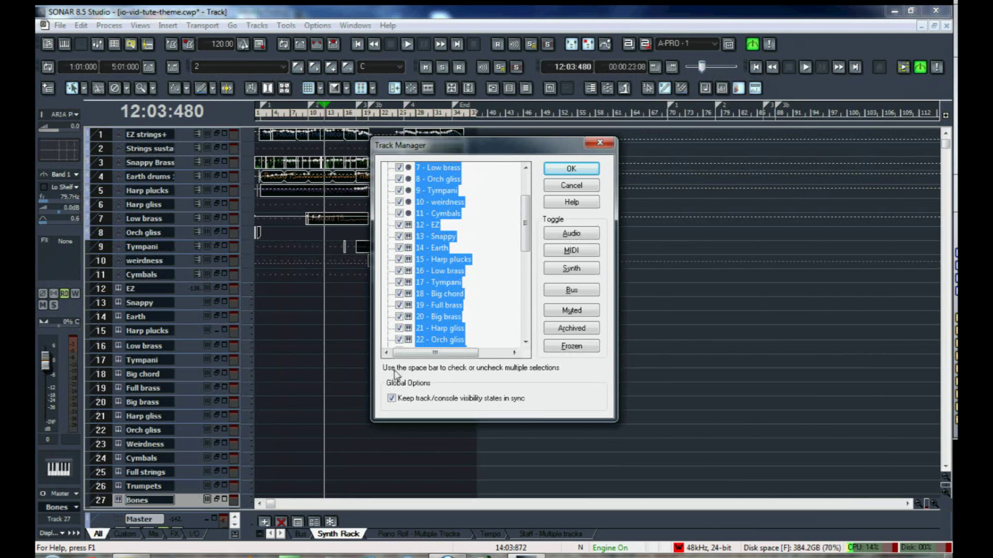
pyautogui.press('space')
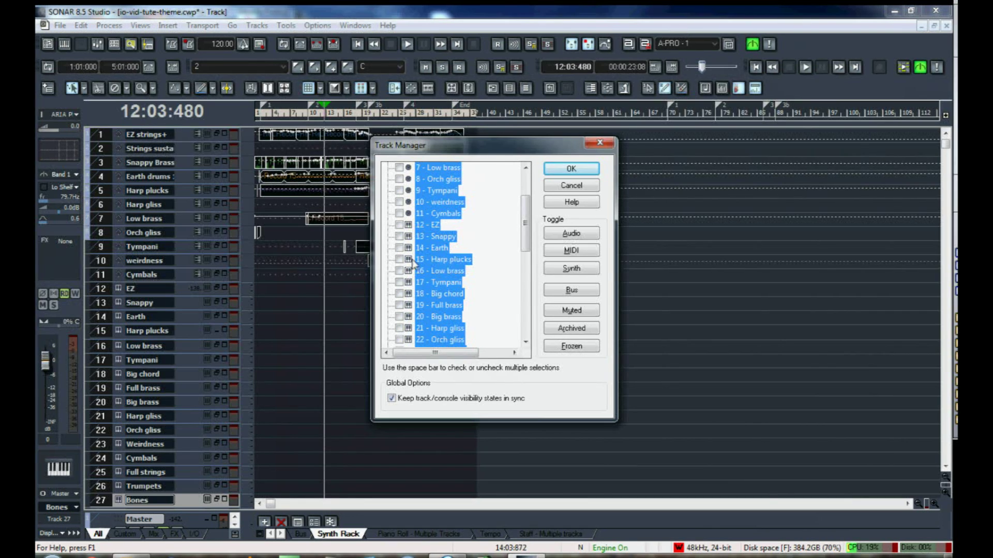
pyautogui.click(571, 169)
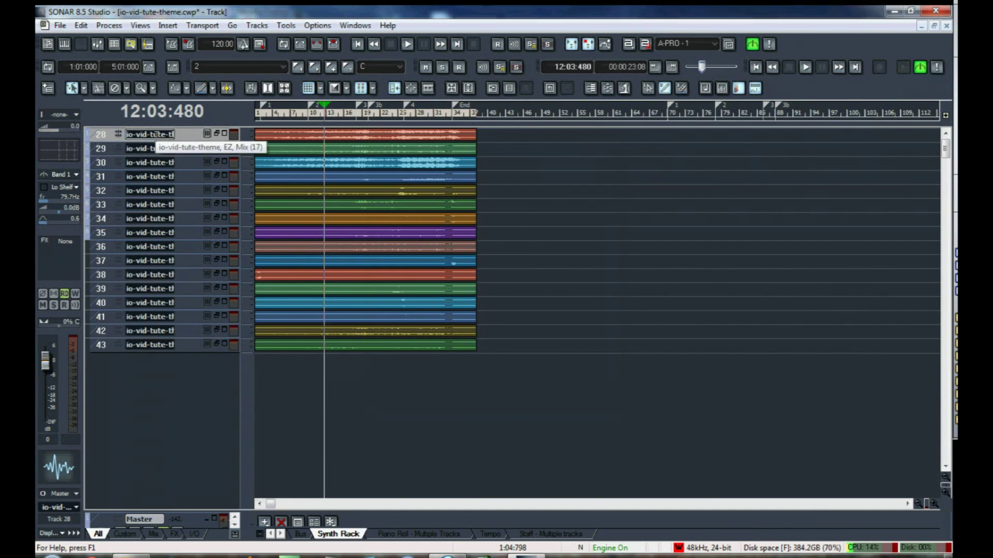
# - Rename track 28 EZ and track 29 Snappy
pyautogui.doubleClick(155, 136)
pyautogui.write('EZ')
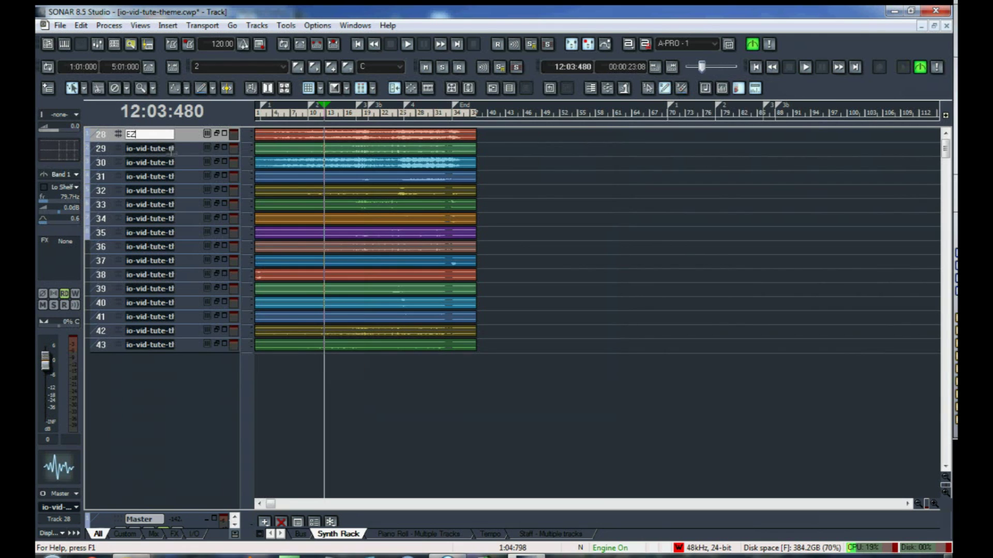
pyautogui.doubleClick(167, 149)
pyautogui.write('Snappy')
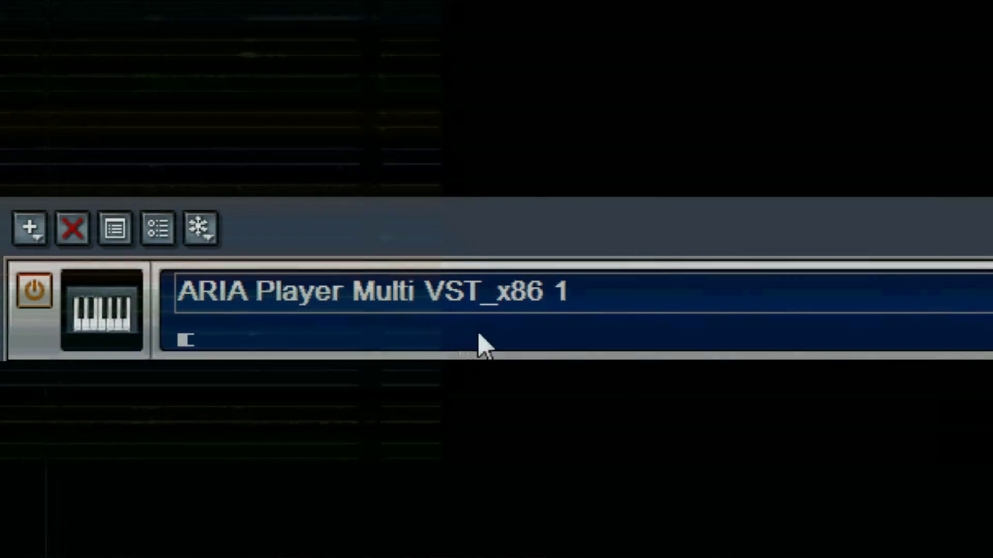
# - Turn off the ARIA Player Multi VST_x86 1 instrument in the synth rack
pyautogui.click(33, 297)
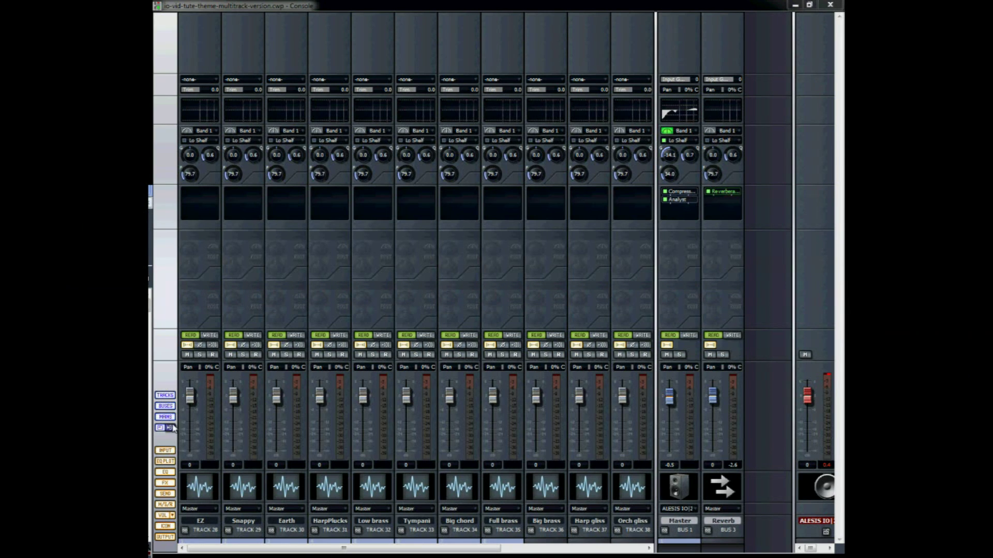
# - Narrow all the console strips so every bounced track fits in view
pyautogui.click(171, 428)
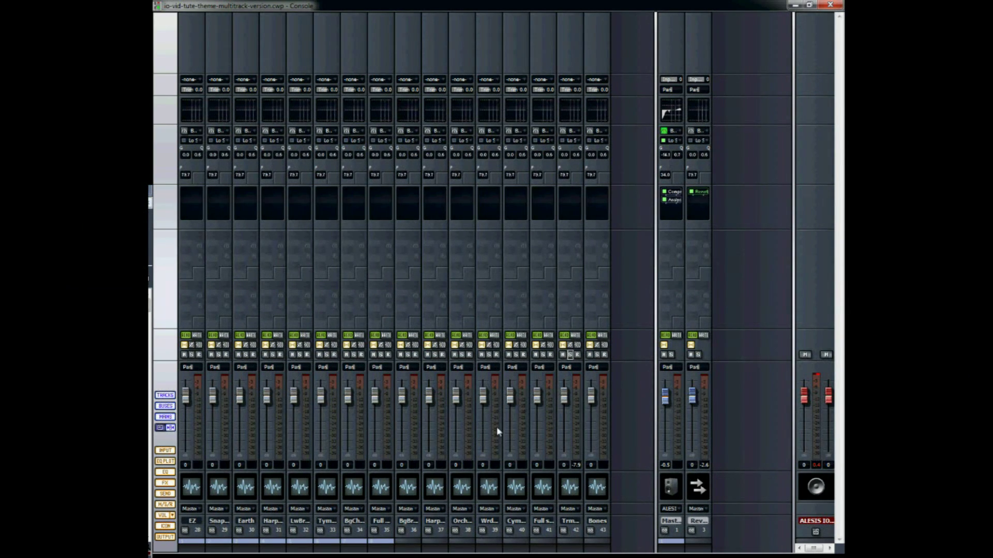
pyautogui.rightClick(731, 437)
pyautogui.click(738, 410)
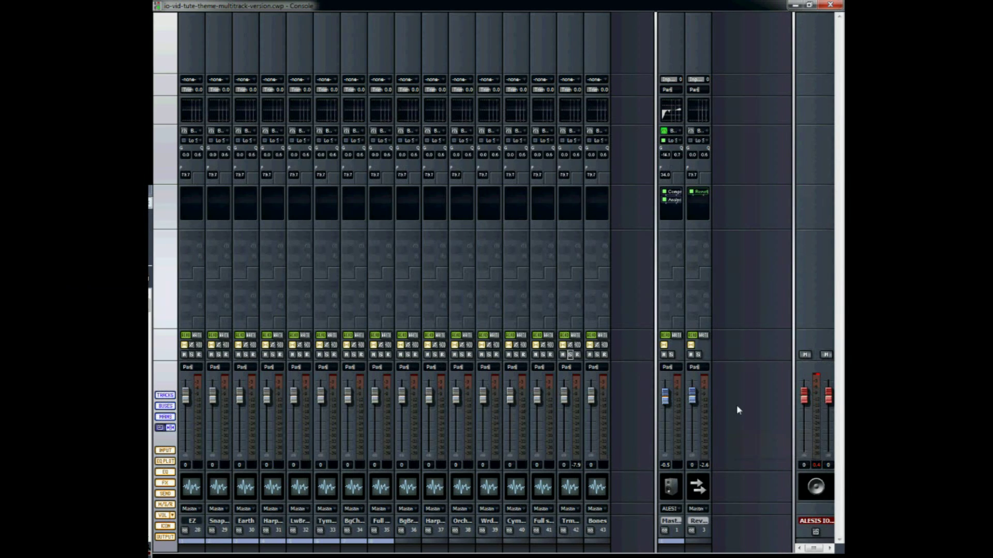
# - Examine the ReverberateLE settings on the Reverb bus and close the plug-in
pyautogui.doubleClick(699, 193)
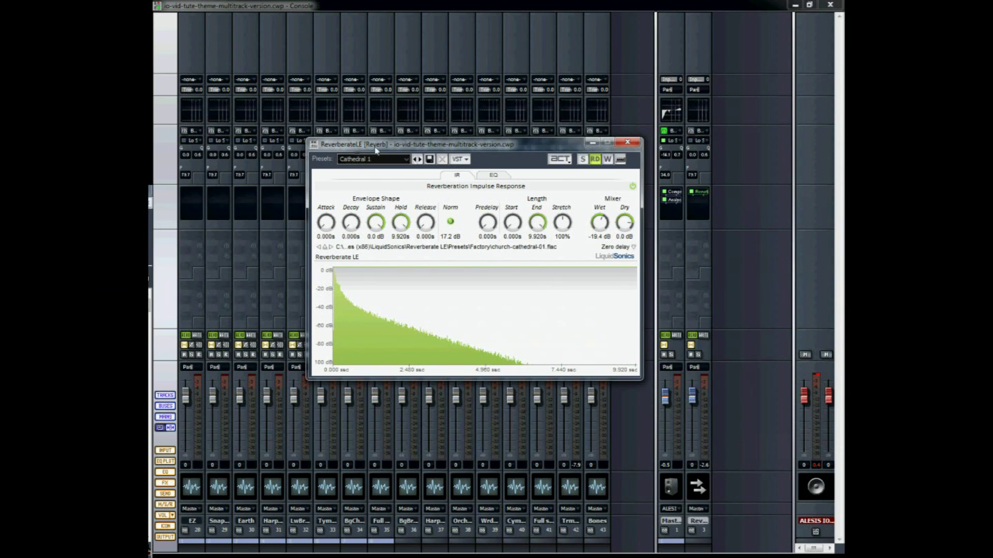
pyautogui.click(627, 142)
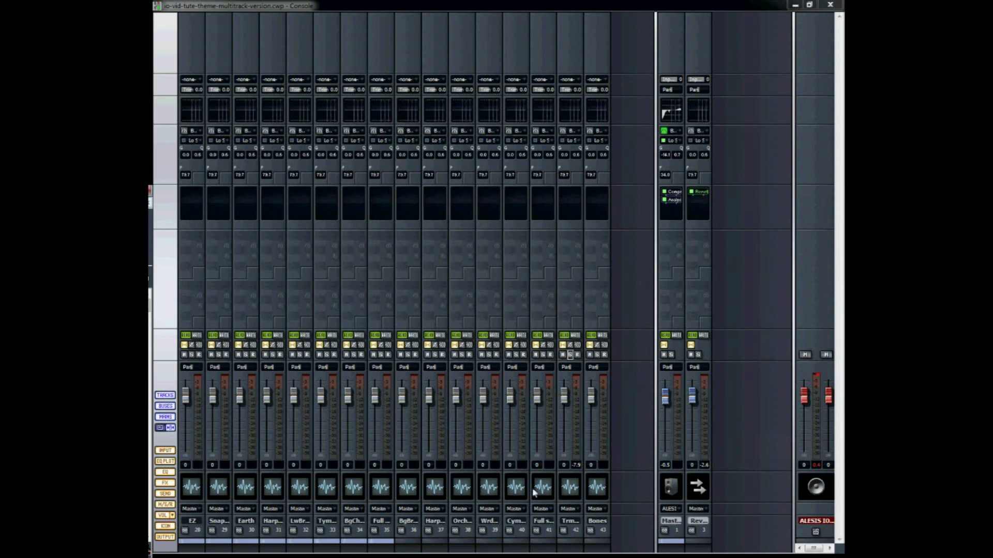
# - Solo the Trumpets track and adjust its Reverb send level to -6.5
pyautogui.click(569, 355)
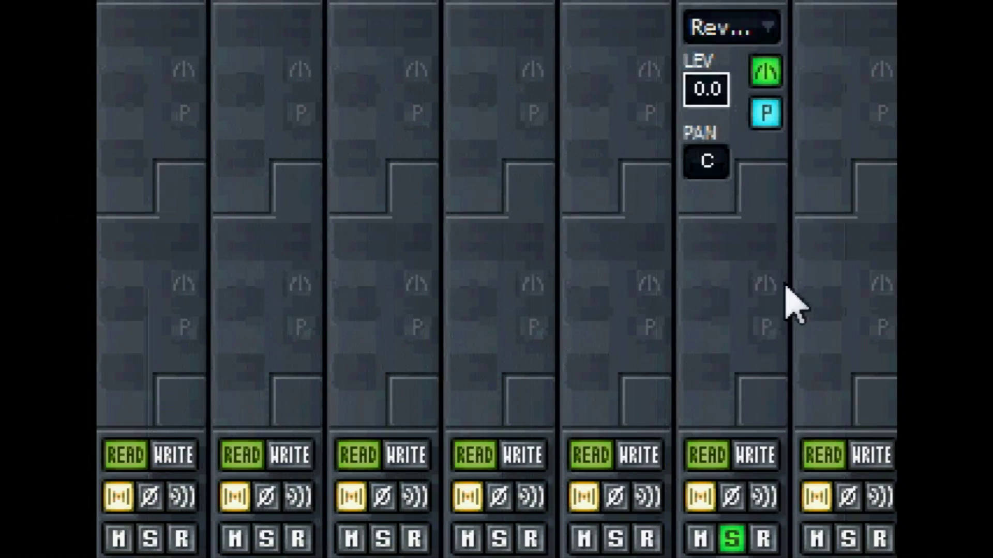
pyautogui.scroll(10, 709, 94)
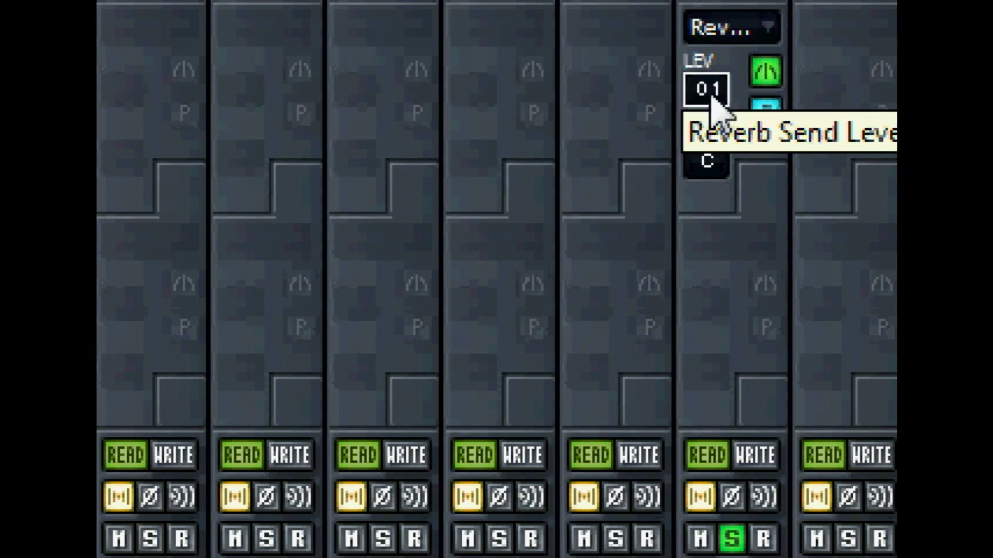
pyautogui.scroll(3, 714, 97)
pyautogui.scroll(-4, 712, 97)
pyautogui.scroll(-12, 713, 98)
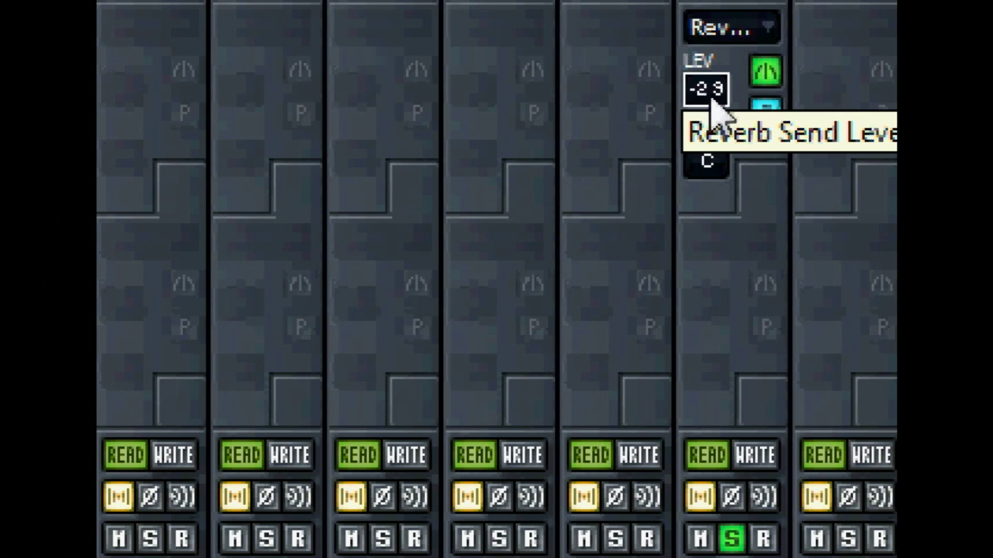
pyautogui.scroll(-2, 713, 98)
pyautogui.scroll(8, 713, 98)
pyautogui.scroll(5, 713, 98)
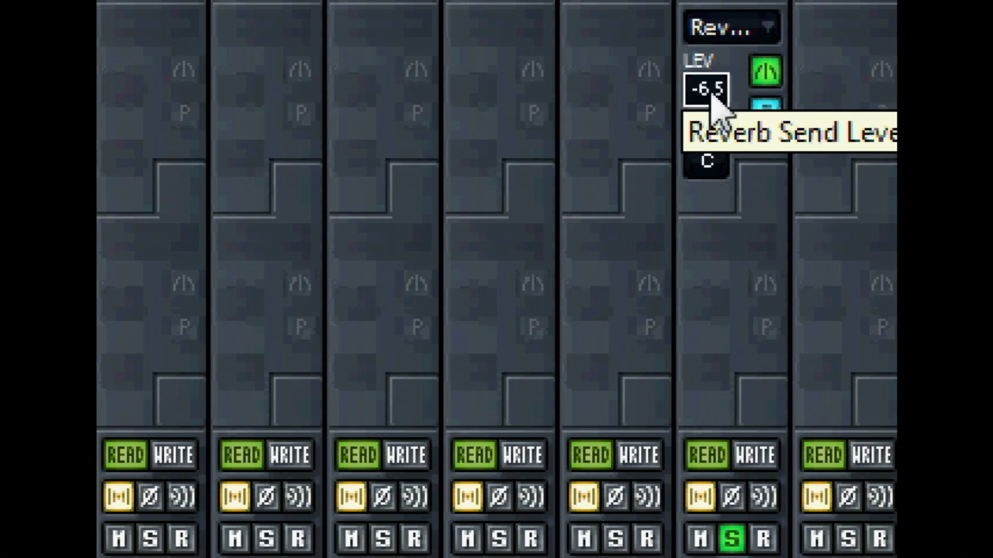
# - Raise the soloed track's Reverb send level to 6.0 and add Reverb sends to the three strips preceding it
pyautogui.scroll(3, 713, 99)
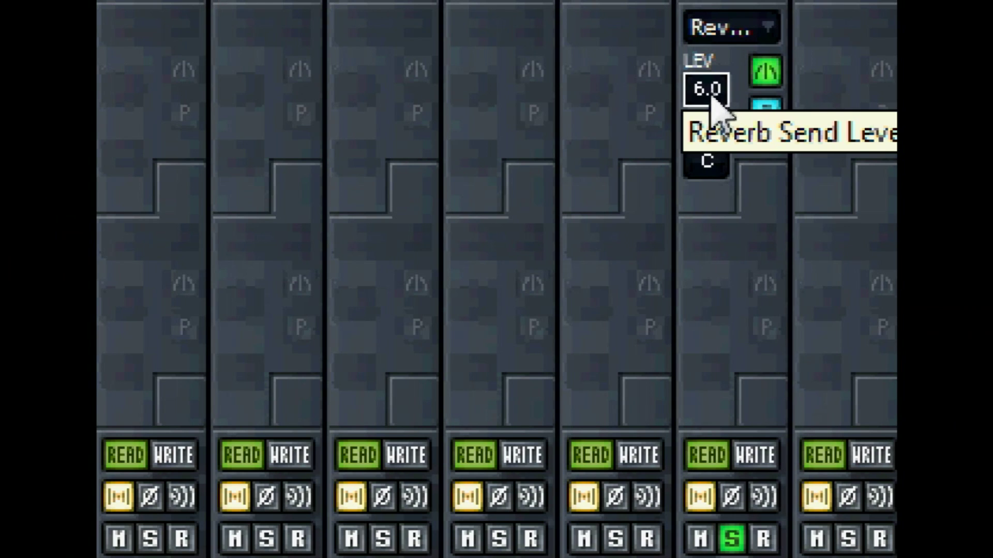
pyautogui.click(622, 104)
pyautogui.click(789, 296)
pyautogui.click(492, 77)
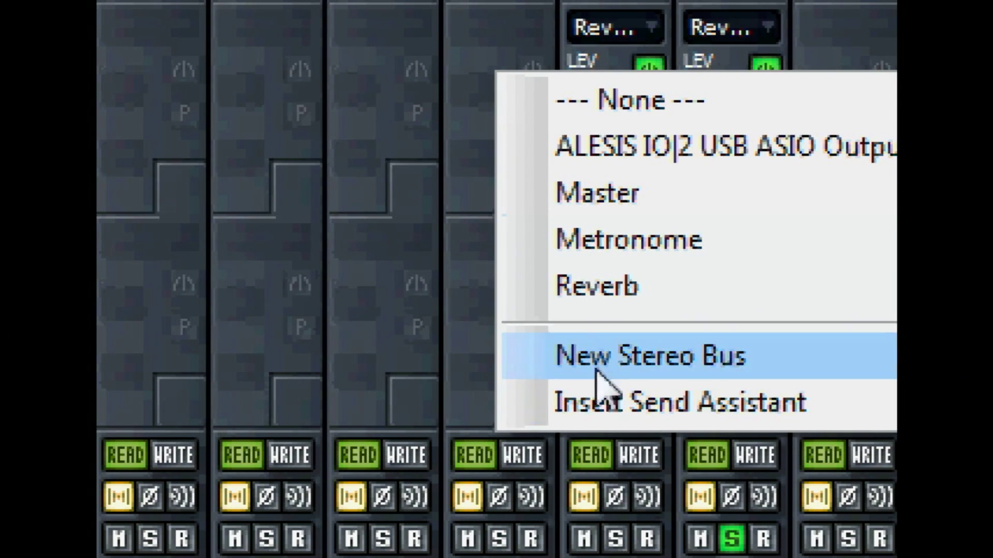
pyautogui.click(569, 285)
pyautogui.click(408, 99)
pyautogui.click(489, 310)
# - Adjust the Harp plucks track's Reverb send level to 4.4 and solo the Low brass track
pyautogui.scroll(-6, 373, 92)
pyautogui.scroll(4, 476, 92)
pyautogui.scroll(-3, 588, 89)
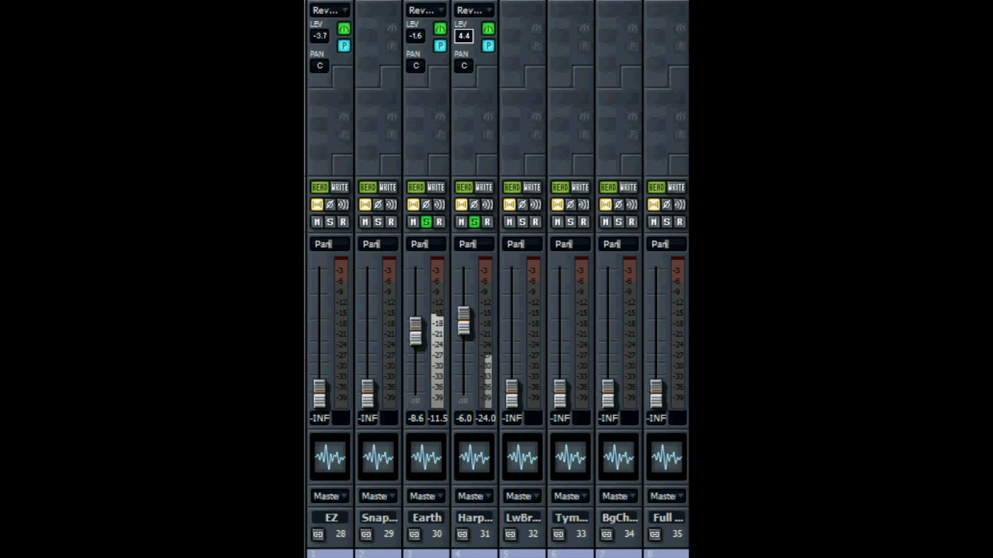
pyautogui.click(522, 221)
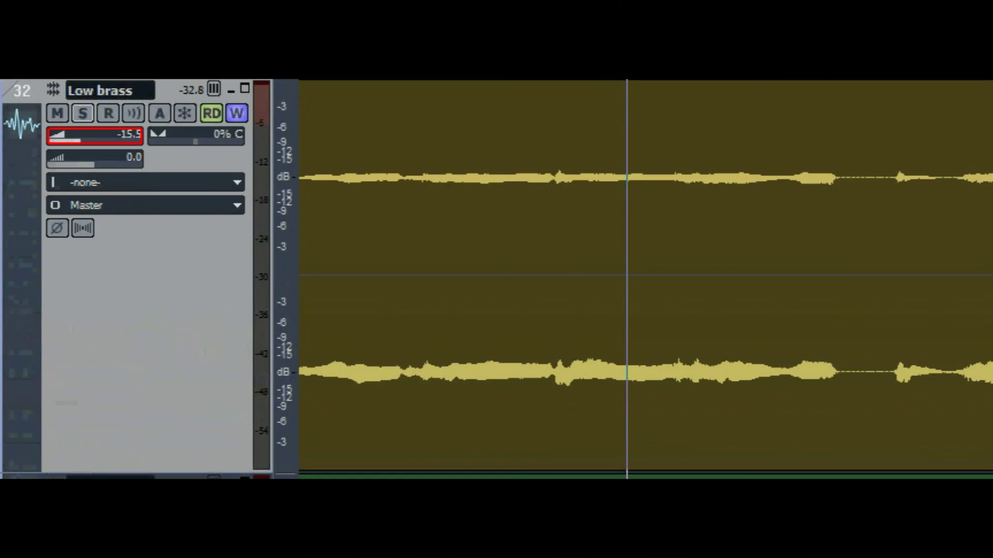
# - Solo the Low brass track in the track view and record its volume automation during playback
pyautogui.scroll(2, 612, 369)
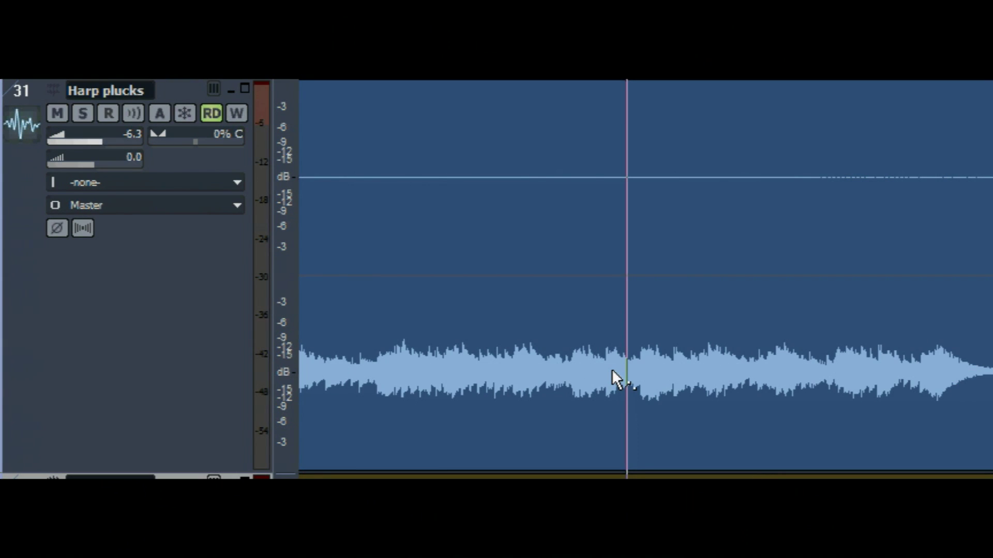
pyautogui.scroll(1, 644, 314)
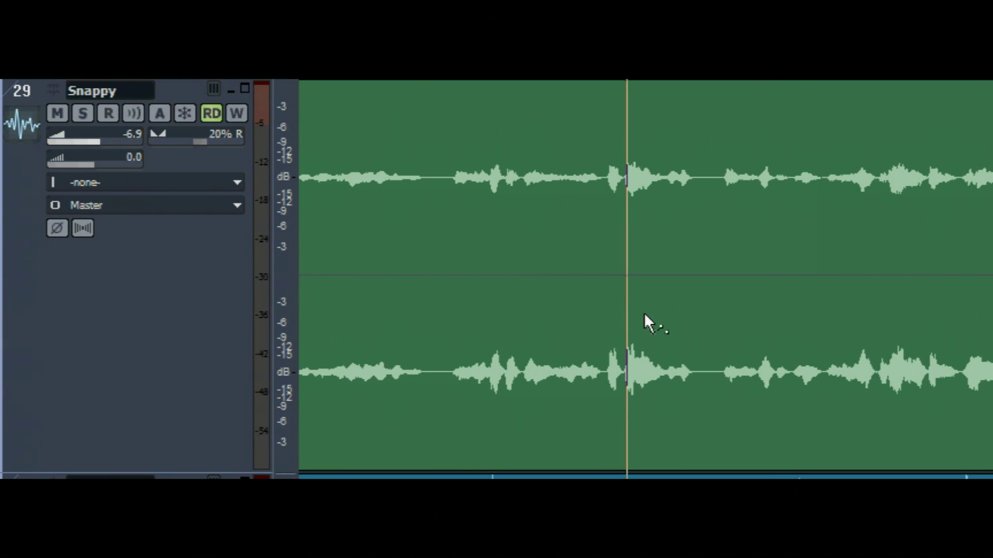
pyautogui.scroll(-1, 644, 315)
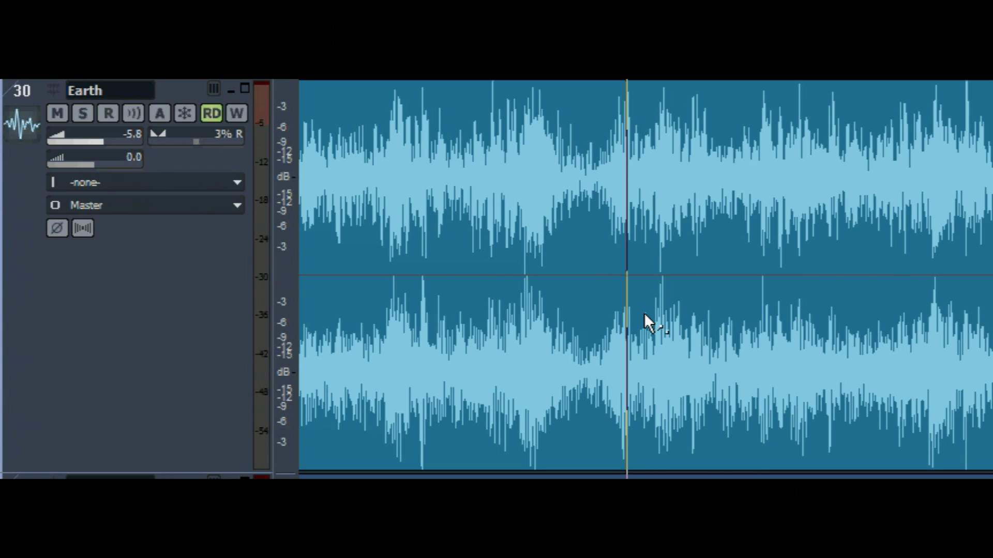
pyautogui.scroll(-2, 643, 312)
pyautogui.click(82, 114)
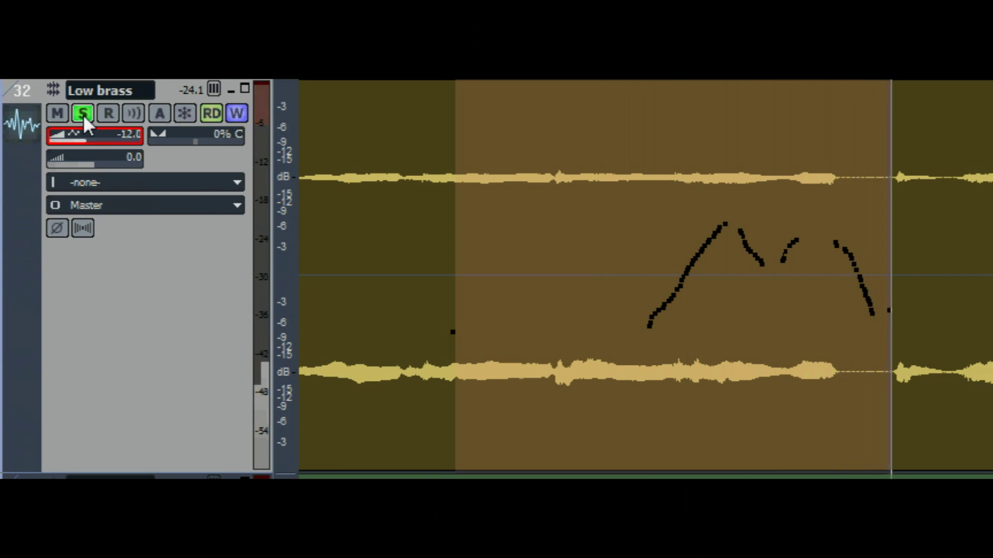
pyautogui.press('space')
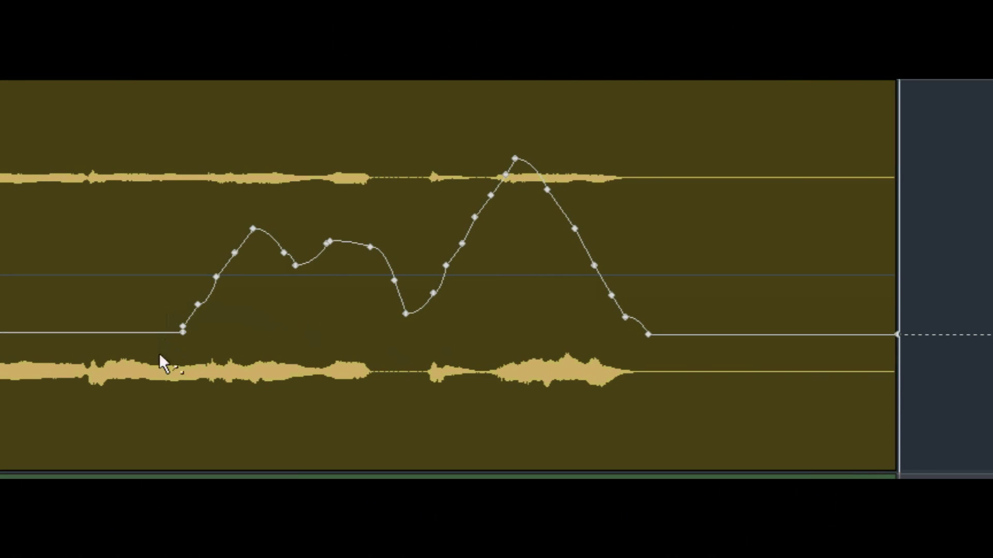
# - Add nodes to the flat start of the Low brass volume envelope, pull up a short peak between them, and reshape the second rise
pyautogui.click(82, 334)
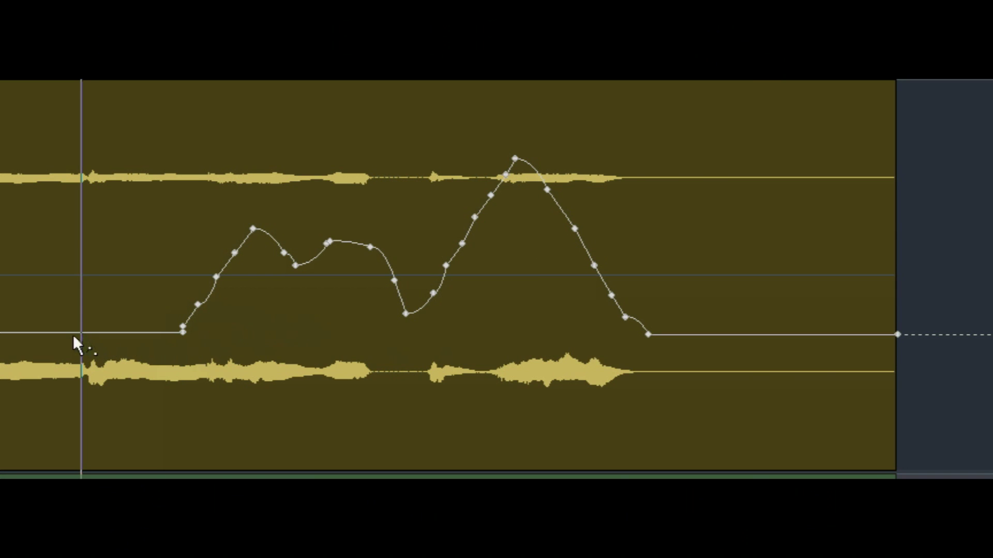
pyautogui.click(106, 332)
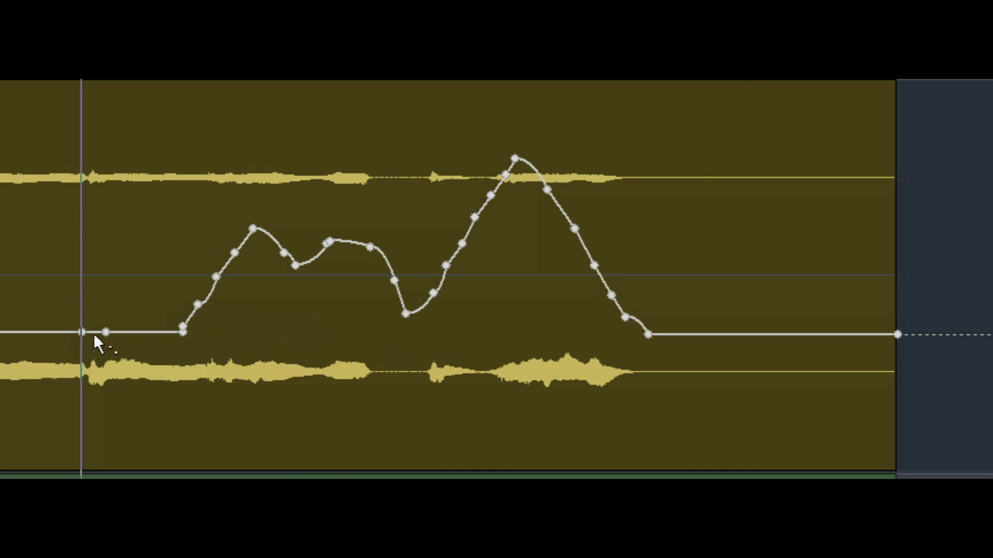
pyautogui.moveTo(94, 331); pyautogui.dragTo(92, 246)
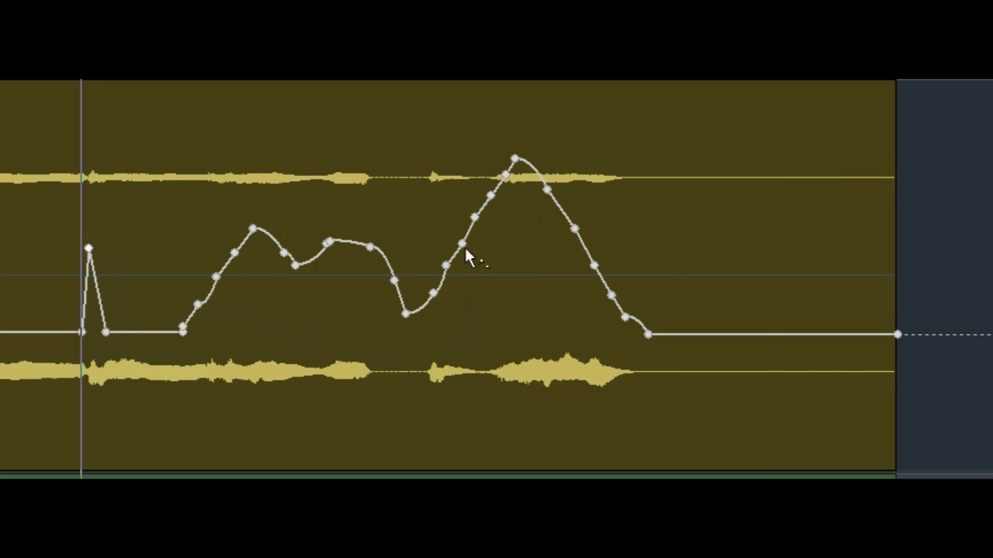
pyautogui.moveTo(474, 217); pyautogui.dragTo(489, 204)
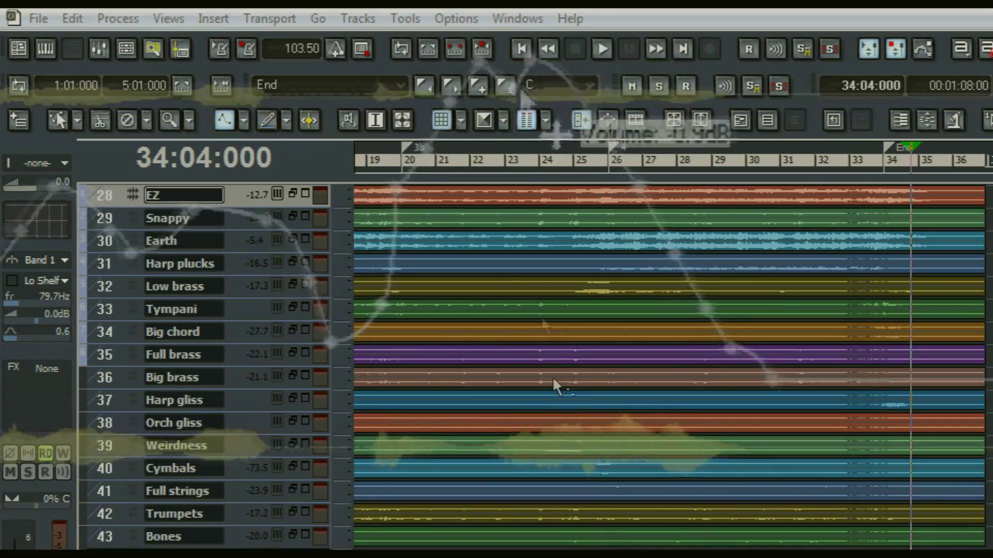
# - Select all the bounced tracks from EZ through Bones and open the audio export dialog
pyautogui.scroll(-1, 112, 514)
pyautogui.click(112, 514)
pyautogui.click(26, 18)
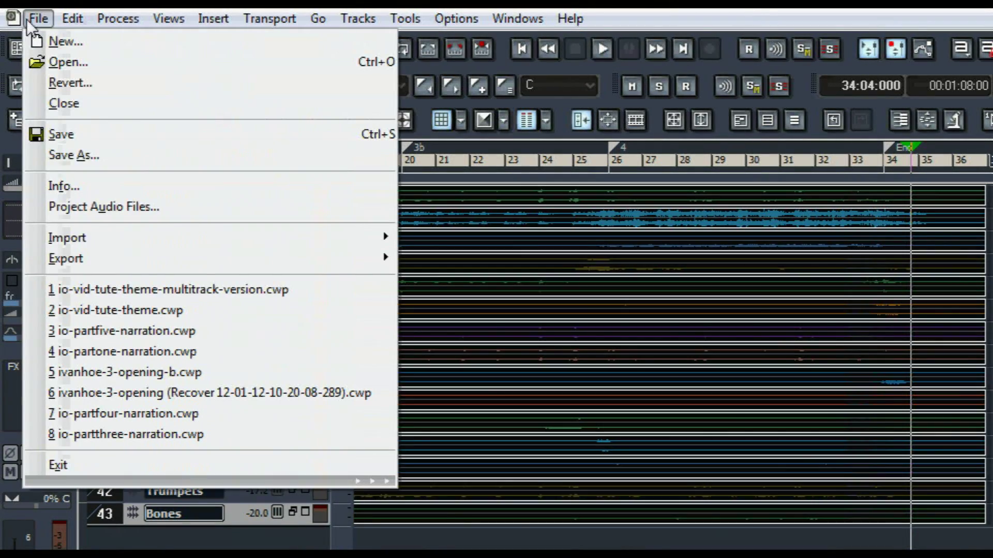
pyautogui.moveTo(306, 262)
pyautogui.click(429, 259)
pyautogui.moveTo(650, 74); pyautogui.dragTo(429, 25)
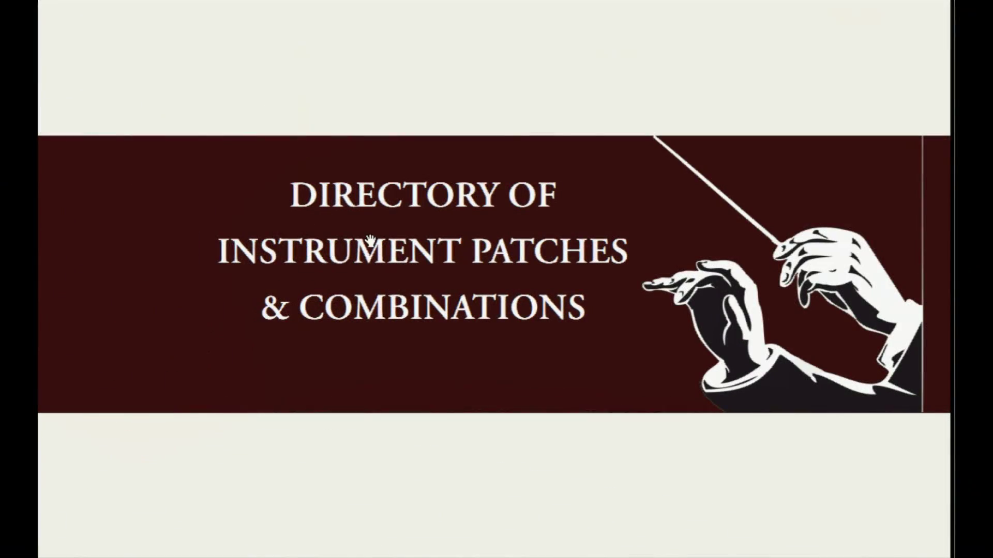
# - Switch to the Garritan Instant Orchestra user's guide and examine the Blending Textures patch names and descriptions in the instrument directory
pyautogui.scroll(-5, 370, 239)
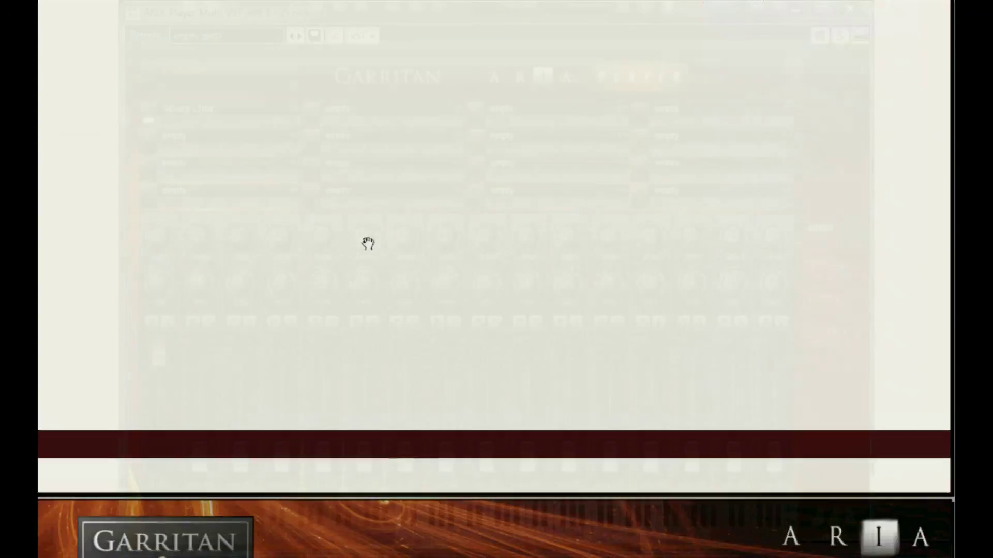
pyautogui.scroll(-8, 367, 243)
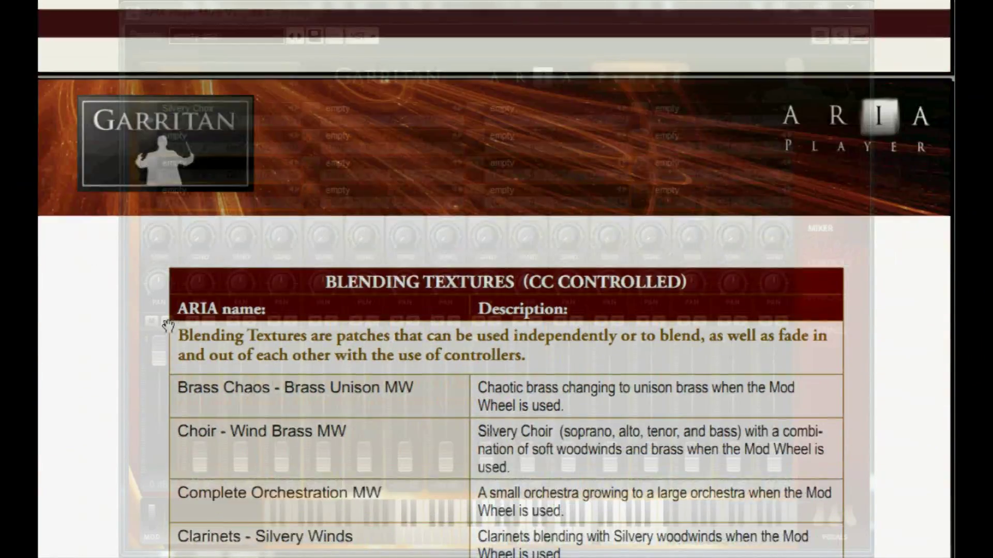
pyautogui.scroll(-3, 168, 326)
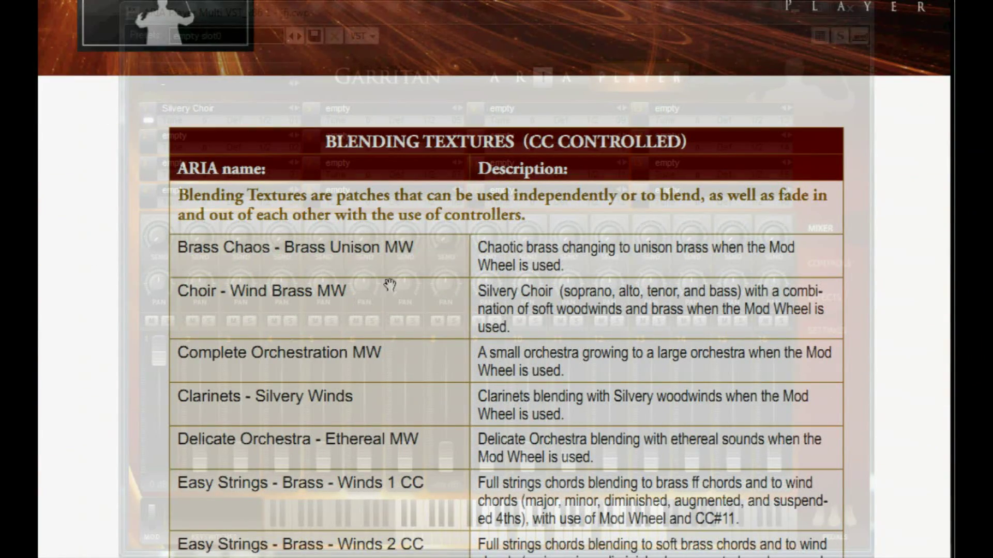
pyautogui.scroll(-5, 575, 382)
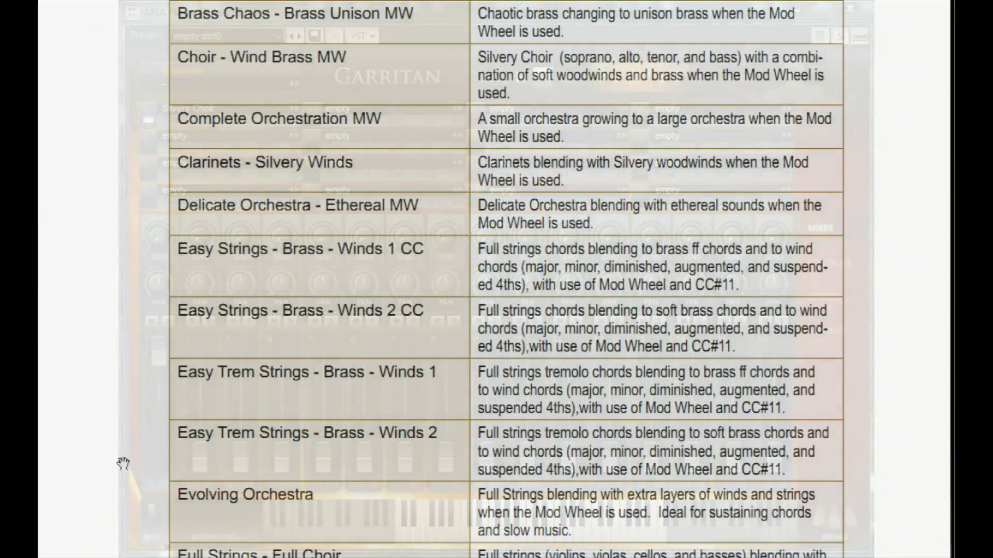
pyautogui.scroll(-14, 123, 463)
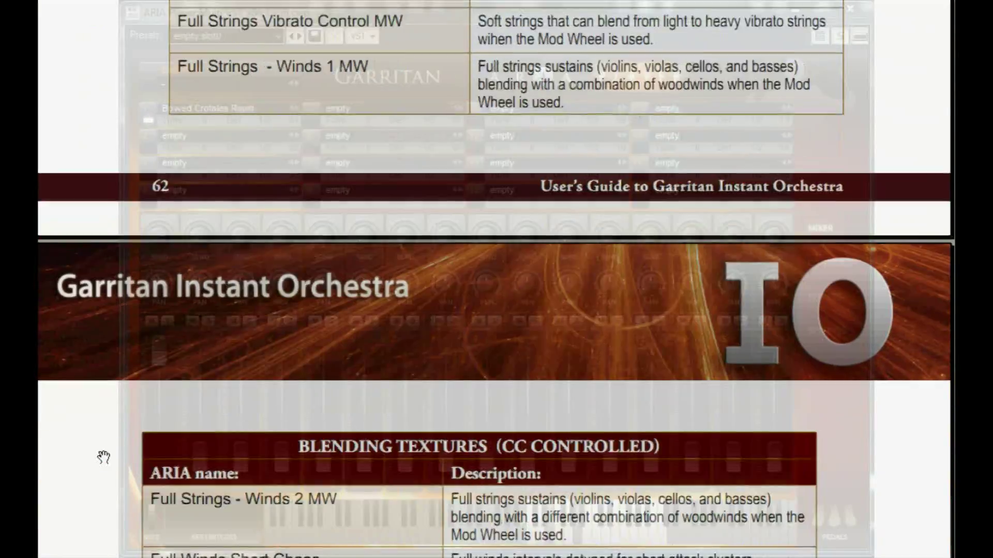
pyautogui.scroll(-7, 103, 457)
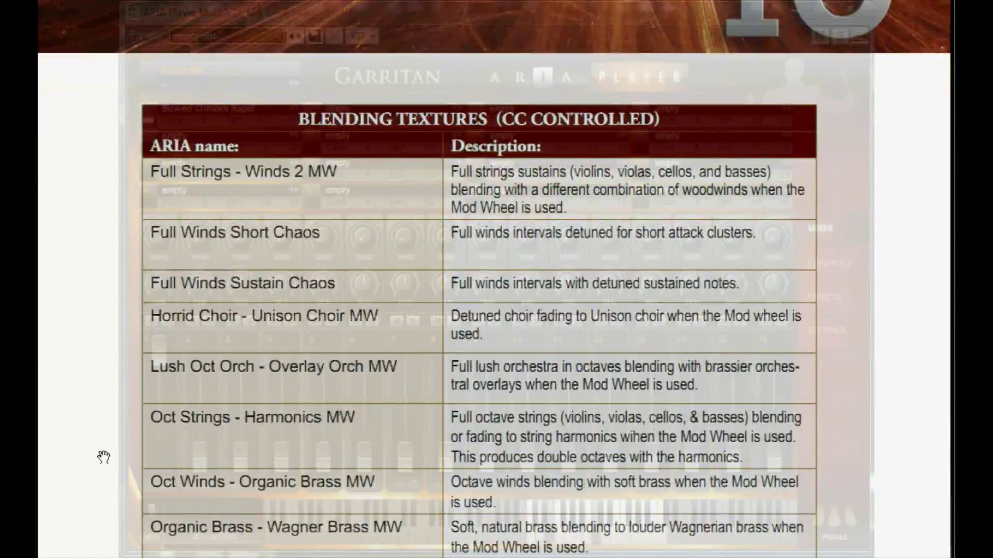
pyautogui.scroll(-3, 104, 457)
pyautogui.scroll(-20, 103, 457)
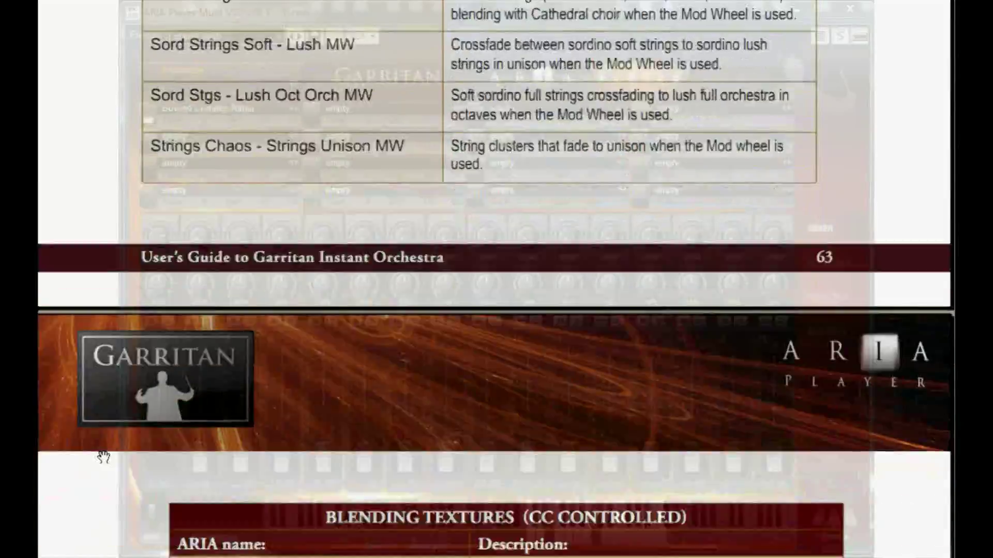
# - Examine the choir, harp, orchestra, percussion, string and wind patch tables in the guide, through to its conclusion
pyautogui.scroll(-20, 103, 461)
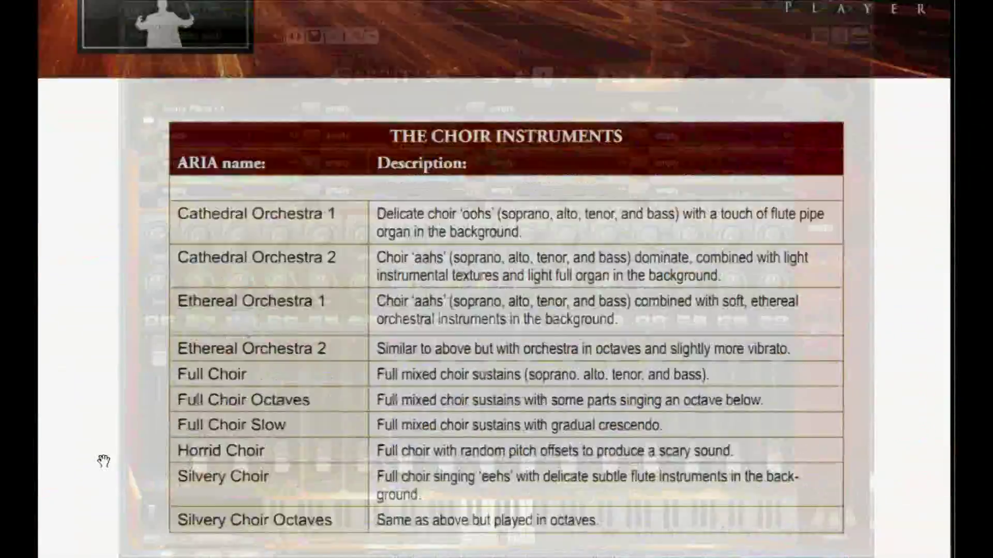
pyautogui.scroll(-20, 104, 462)
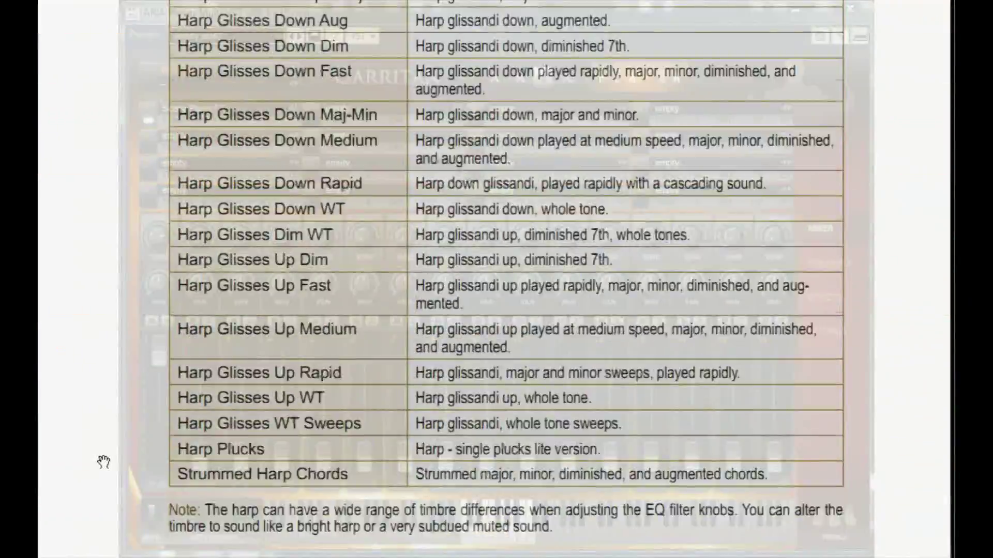
pyautogui.scroll(-20, 104, 461)
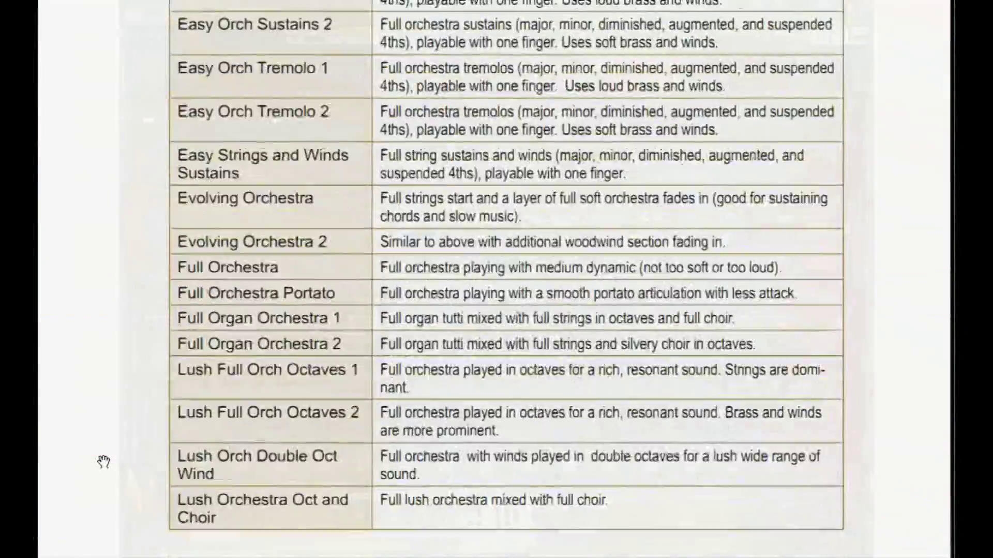
pyautogui.scroll(-20, 104, 462)
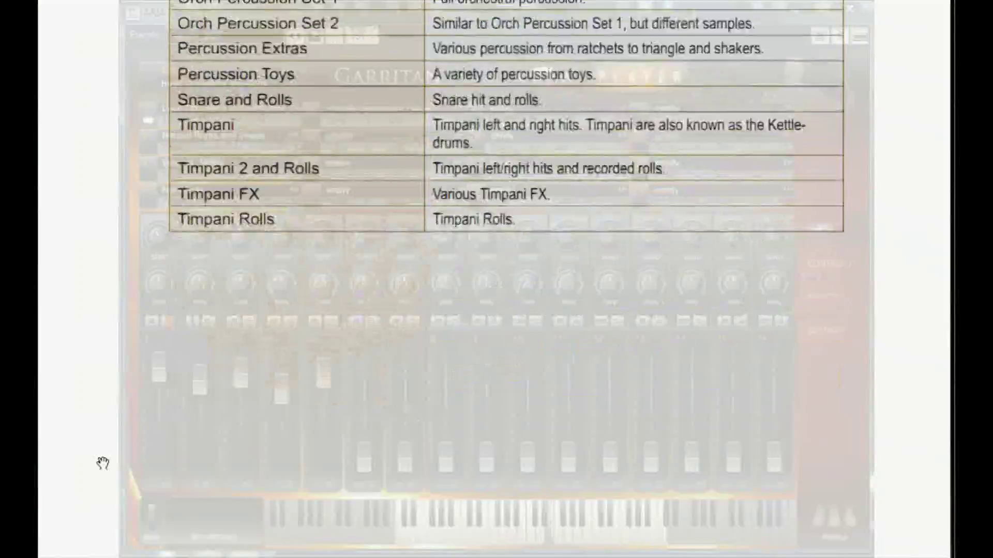
pyautogui.scroll(-20, 102, 463)
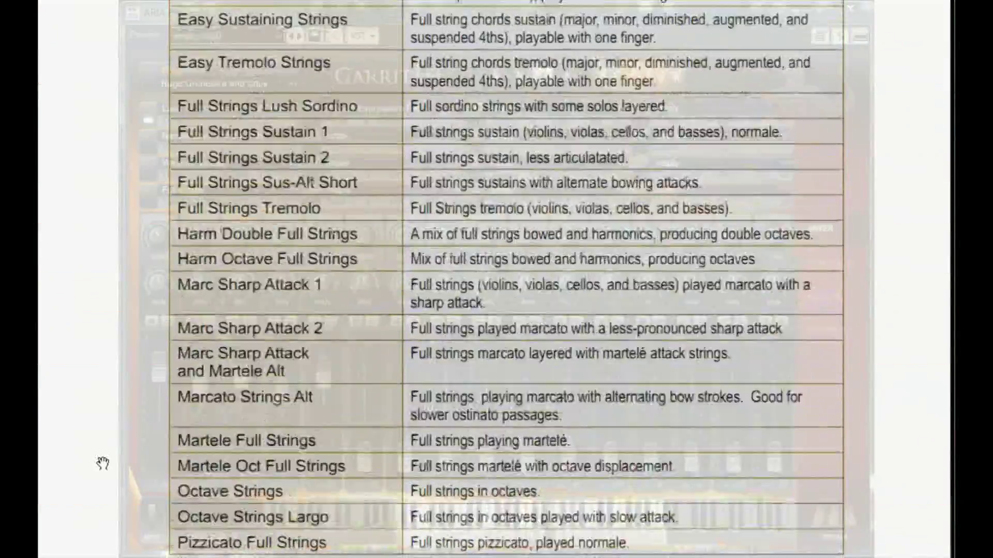
pyautogui.scroll(-20, 102, 463)
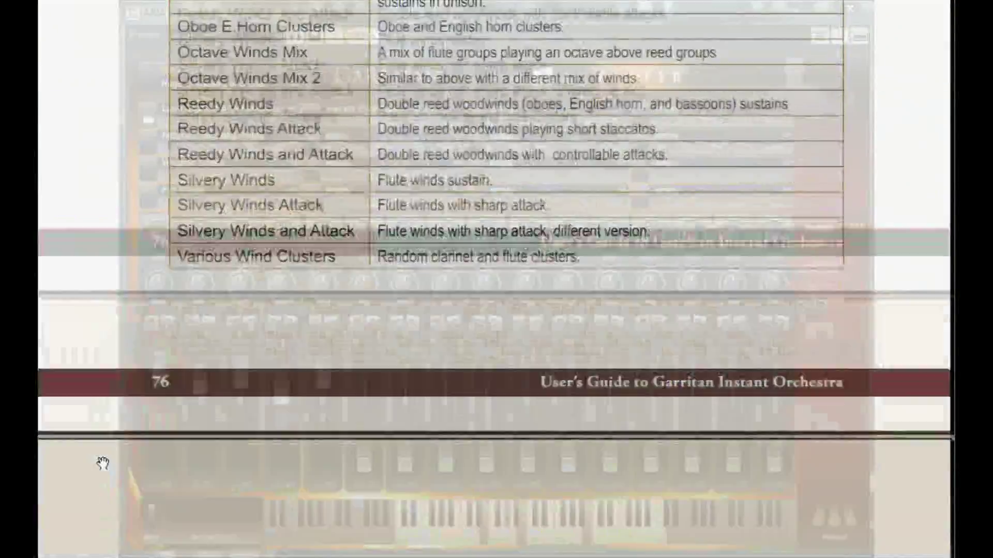
pyautogui.scroll(-5, 103, 463)
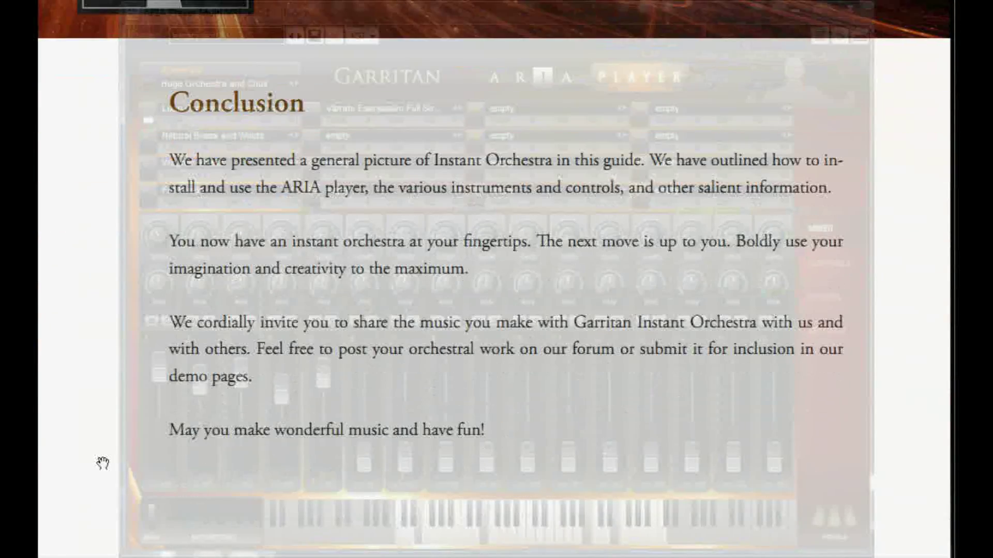